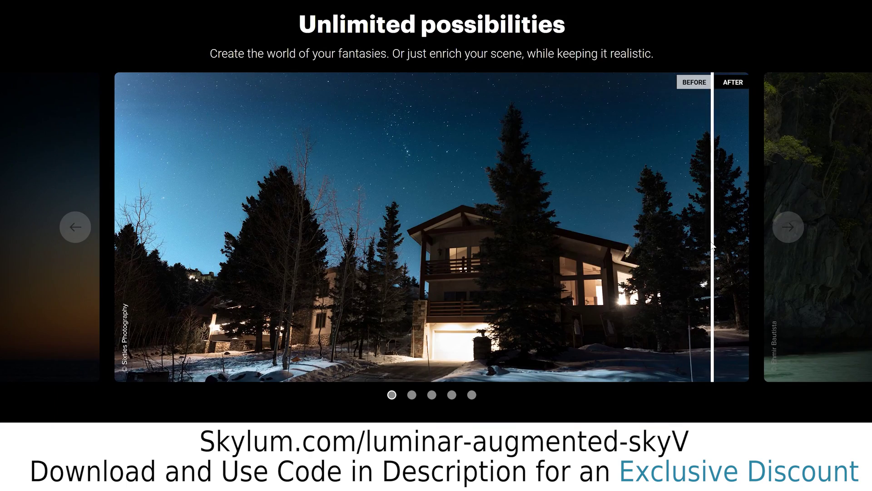
Step: Browse the before/after sky examples up to the moon sky, then scroll down the Augmented Sky page
click(788, 230)
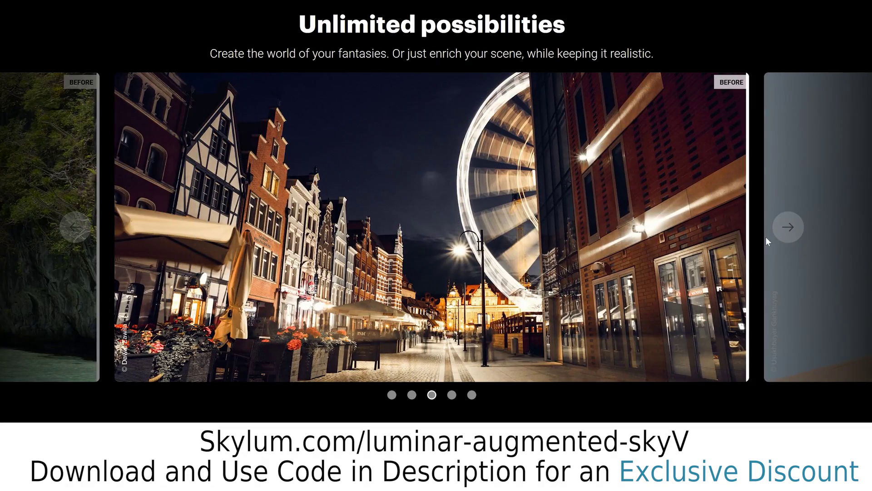
click(790, 236)
click(789, 236)
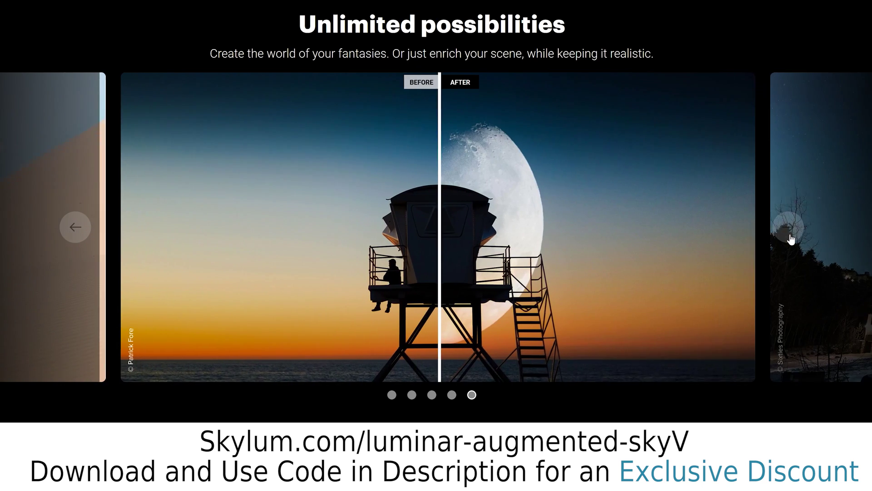
scroll(86, 315, down, 8)
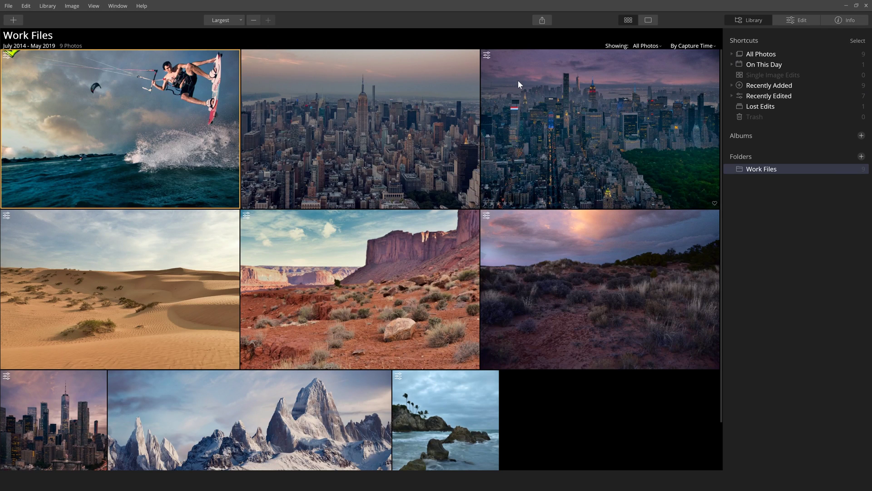
Step: Open Kiteboarder.jpg alone in the editor using single-image view
click(648, 21)
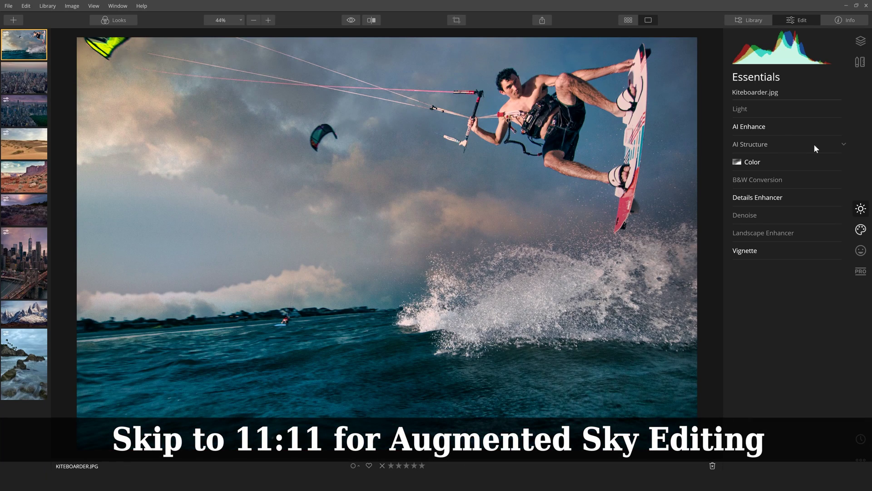
click(861, 230)
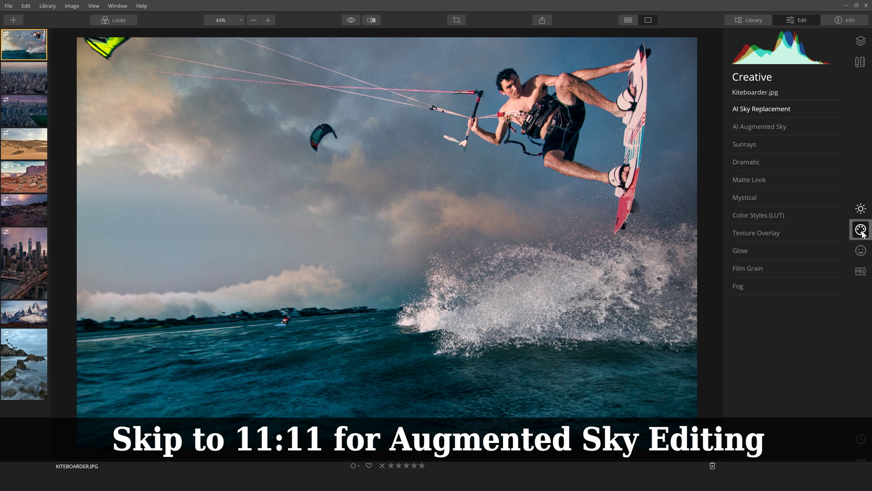
click(782, 111)
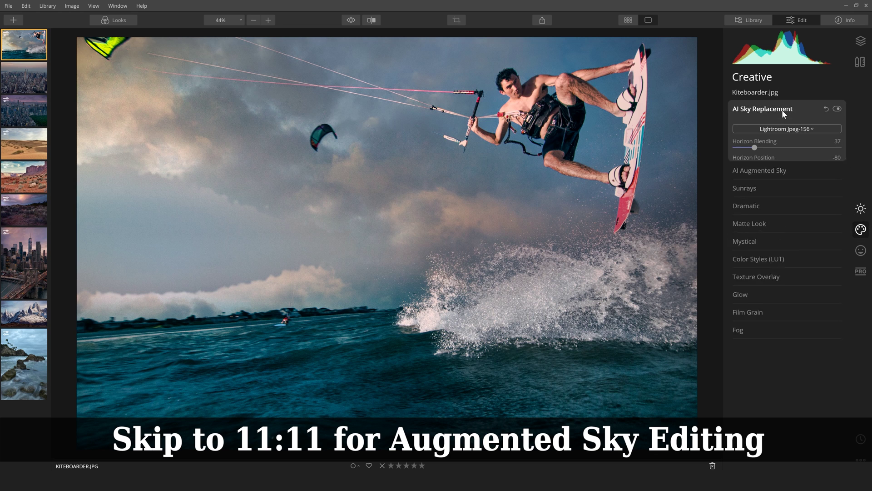
click(836, 109)
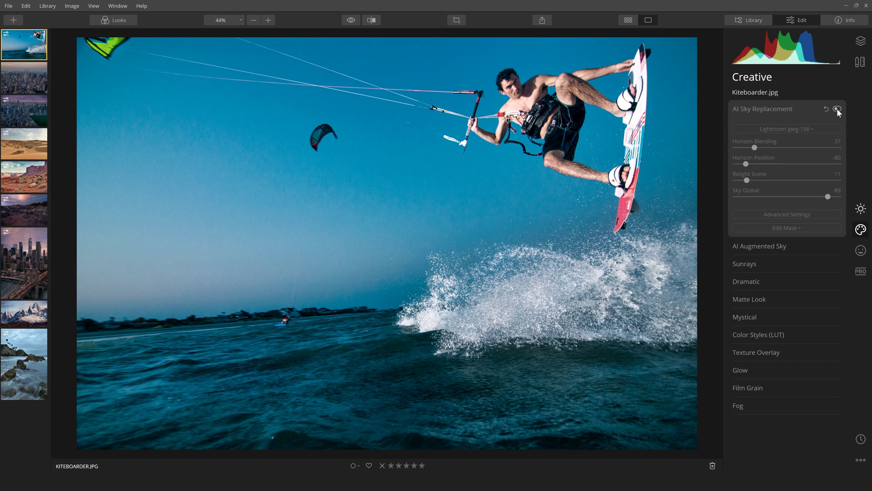
click(837, 109)
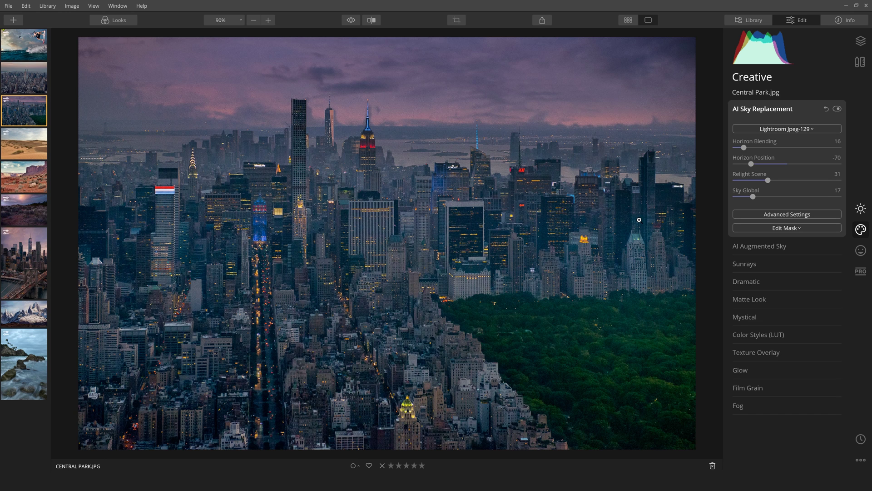
Step: Compare Central Park.jpg with sky replacement off and on, reset it, and show the sky list
click(837, 110)
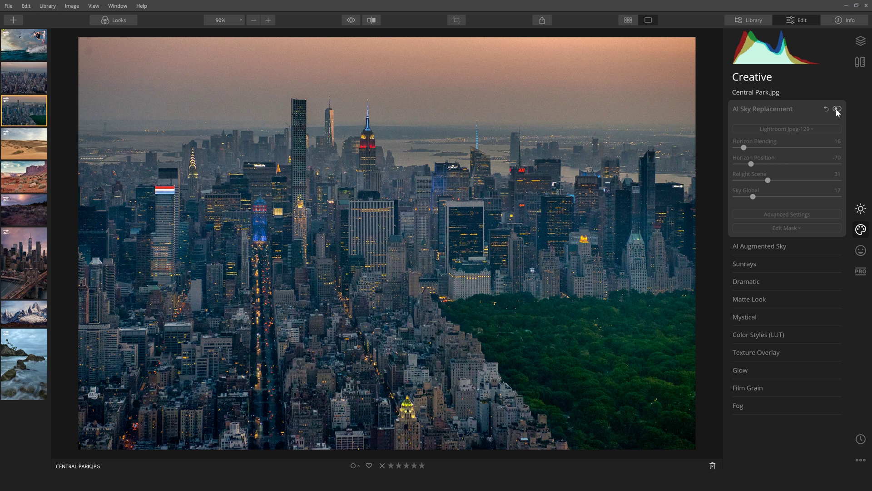
click(837, 109)
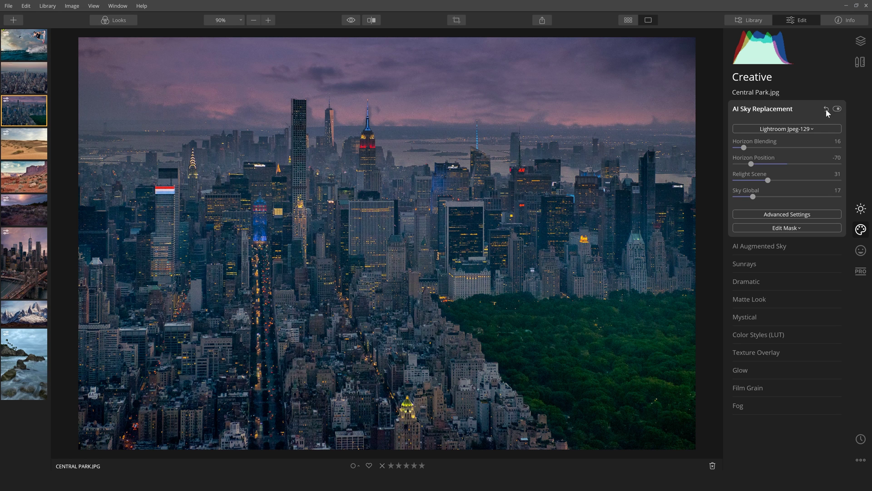
click(827, 109)
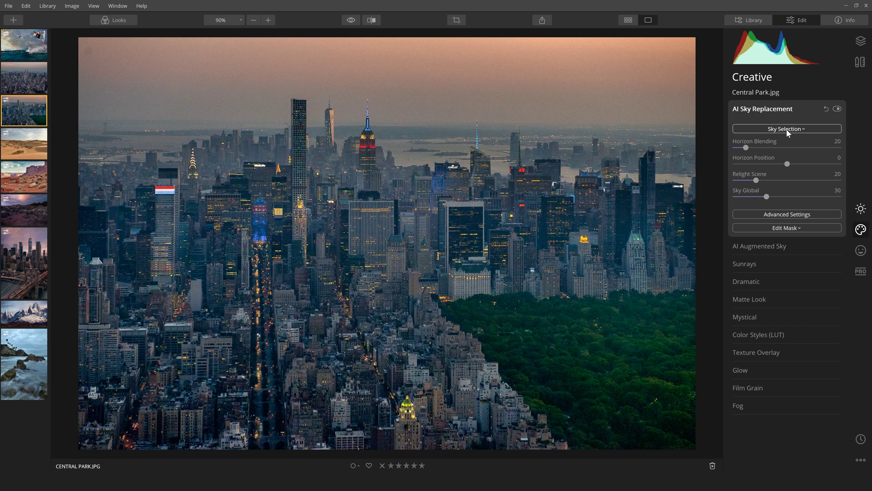
click(786, 129)
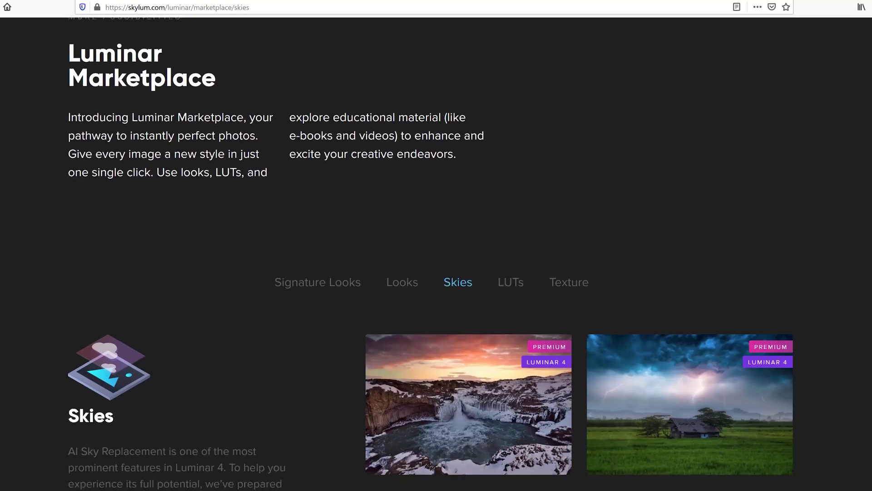
Step: Scroll through premium sky packs like Red Sky Delight, Power of Nature and California Sunsets
scroll(436, 254, down, 3)
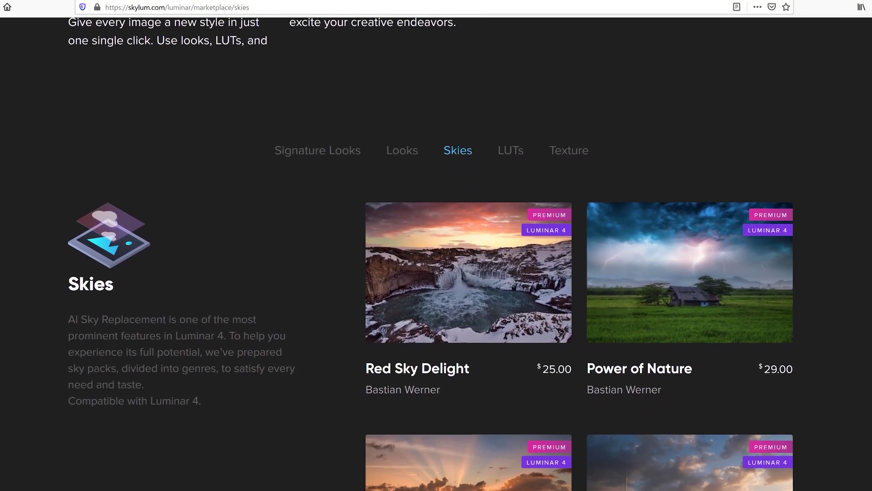
scroll(436, 254, down, 2)
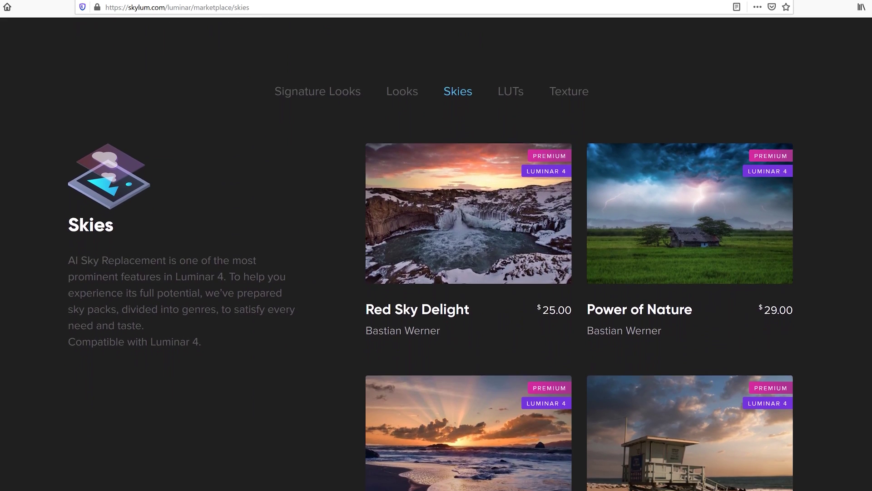
scroll(431, 253, down, 2)
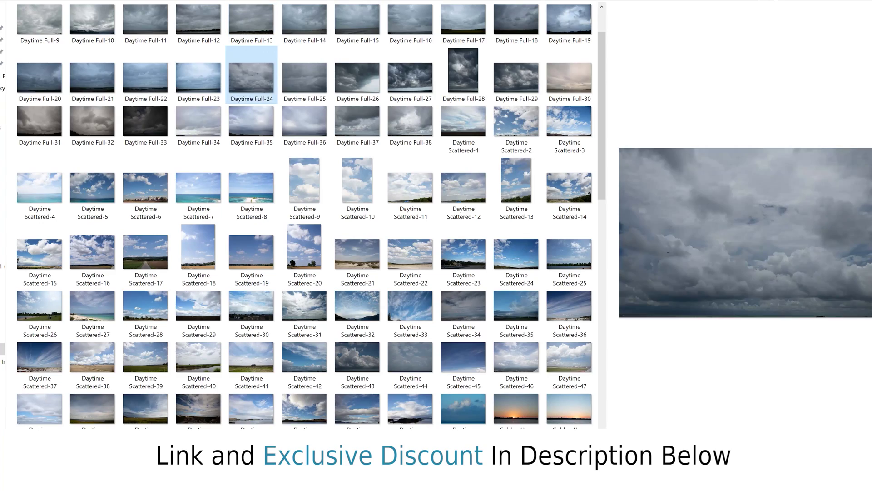
Step: Preview the sky images and load Lightroom Jpeg-129 as Central Park's custom sky
key(Down)
key(Down)
key(Down)
key(Down)
key(Down)
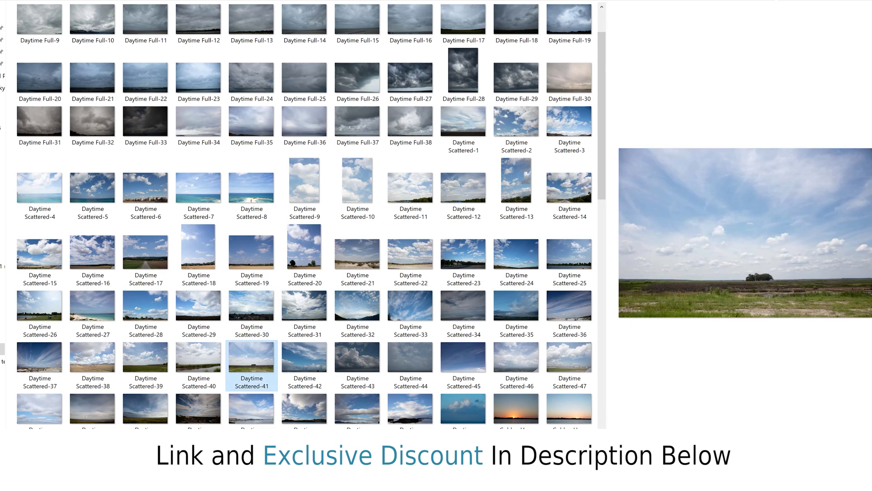
key(Down)
key(Down)
key(Down)
key(Down)
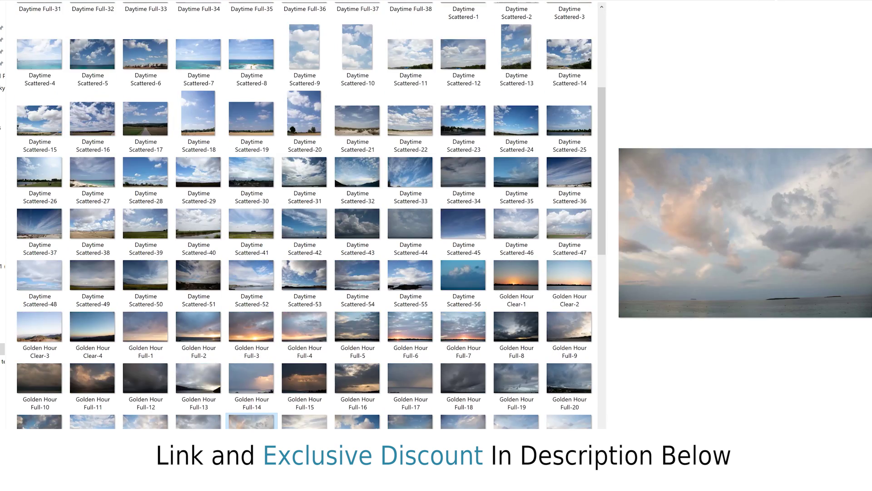
key(Down)
key(Down)
key(Down)
key(Down)
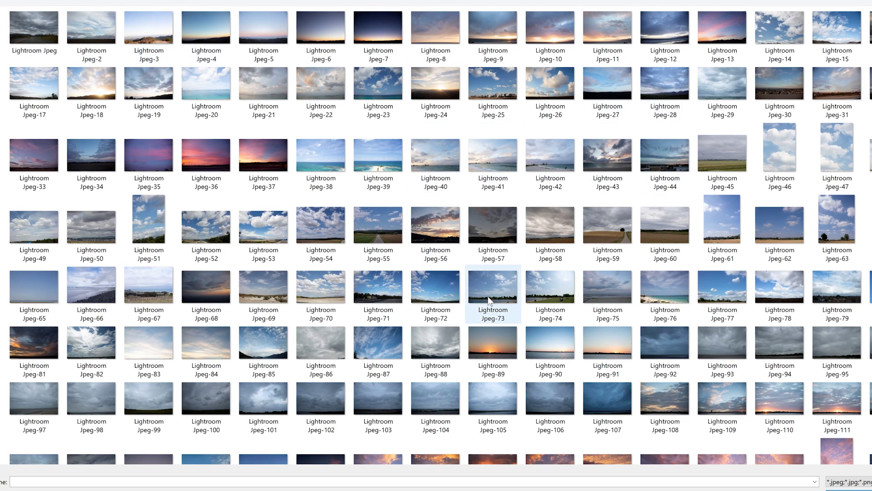
scroll(448, 262, down, 5)
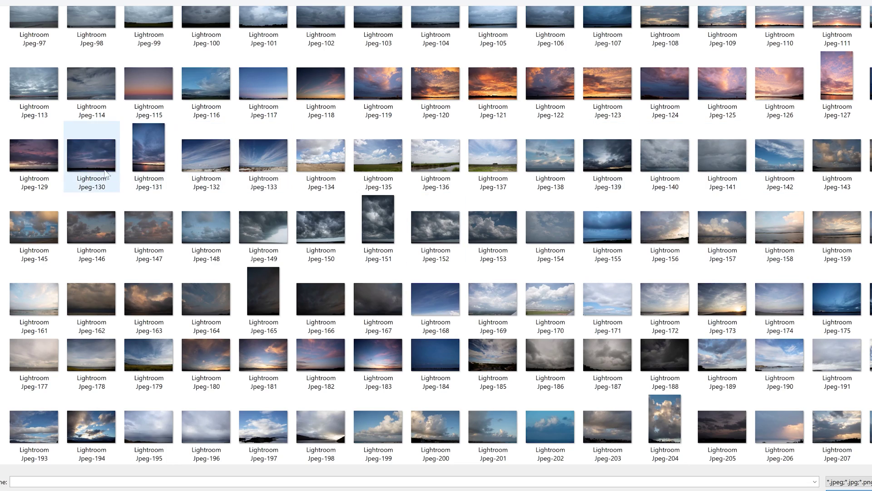
double_click(34, 155)
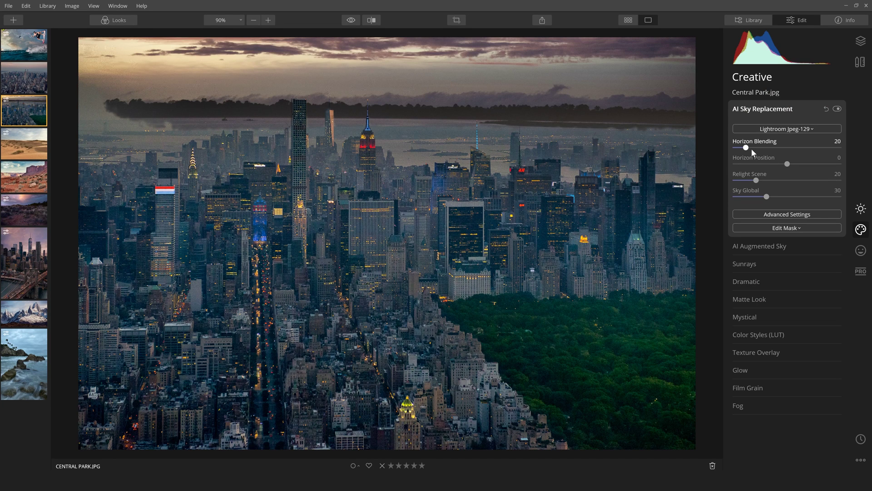
Step: Test Horizon Blending values and settle at 26, with Horizon Position at -78
mouse_move(752, 151)
mouse_down()
mouse_move(776, 164)
mouse_move(754, 165)
mouse_up()
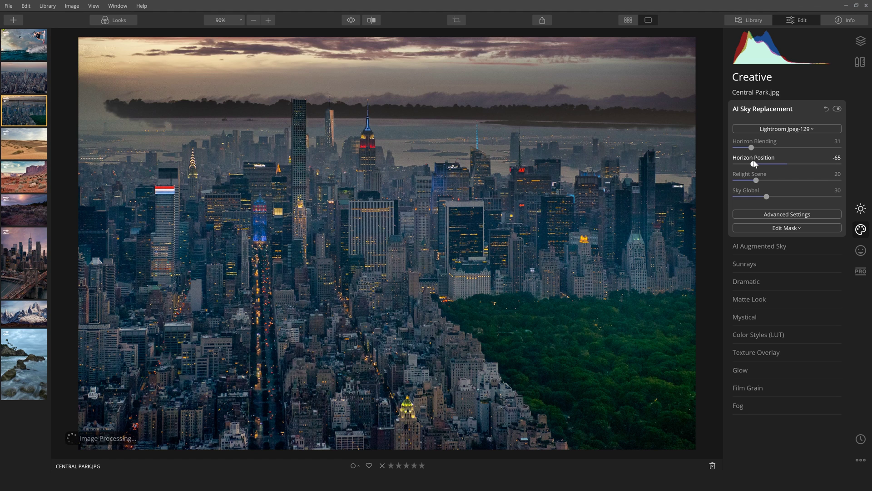
drag(801, 149, 825, 149)
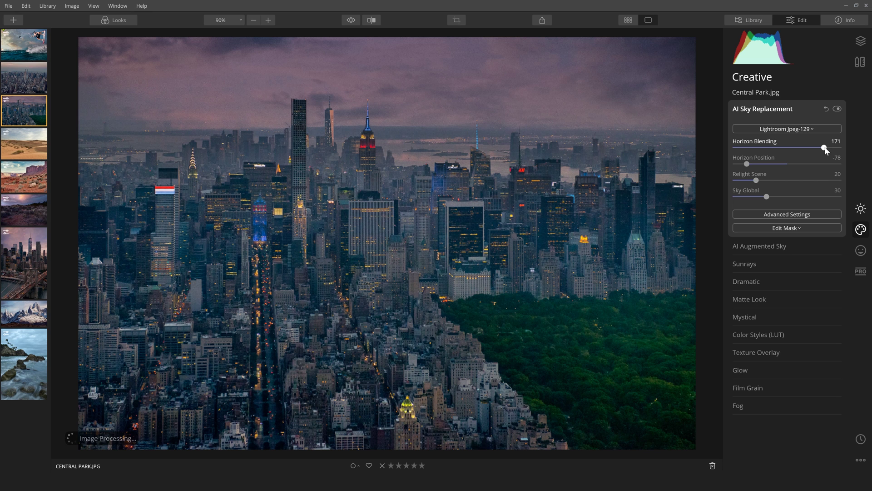
click(749, 148)
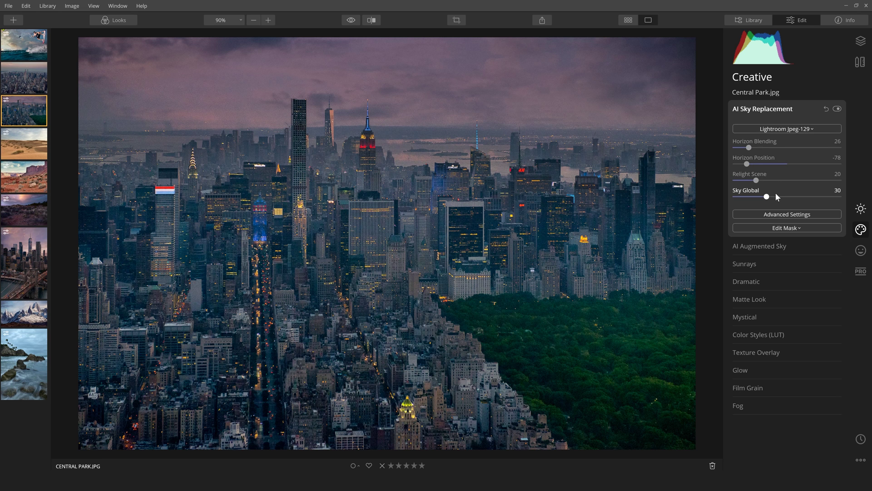
Step: Adjust the Central Park sky's brightness and haze, and cool its Sky Temperature to -20
click(786, 216)
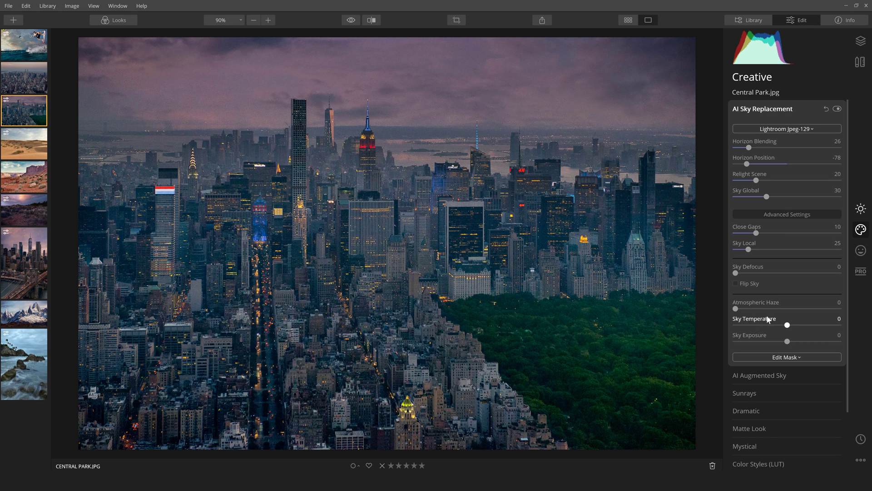
mouse_move(789, 341)
mouse_down()
mouse_move(797, 342)
mouse_move(772, 343)
mouse_move(798, 341)
mouse_up()
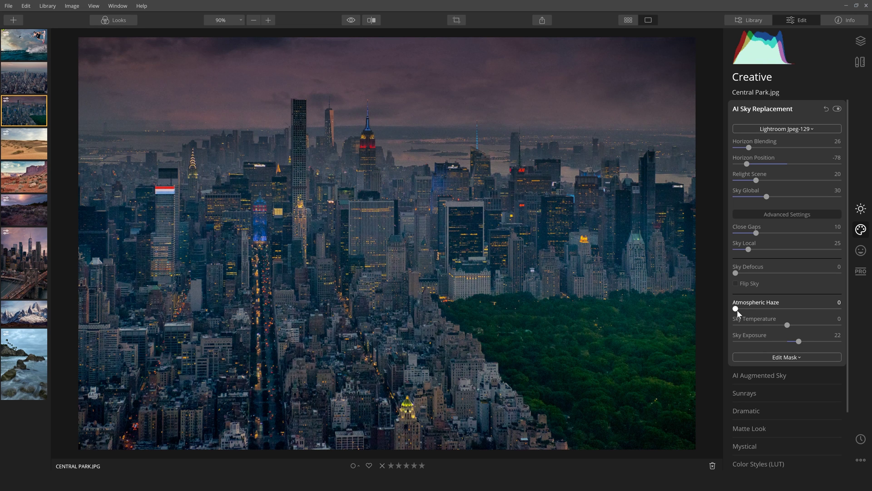
drag(744, 311, 769, 313)
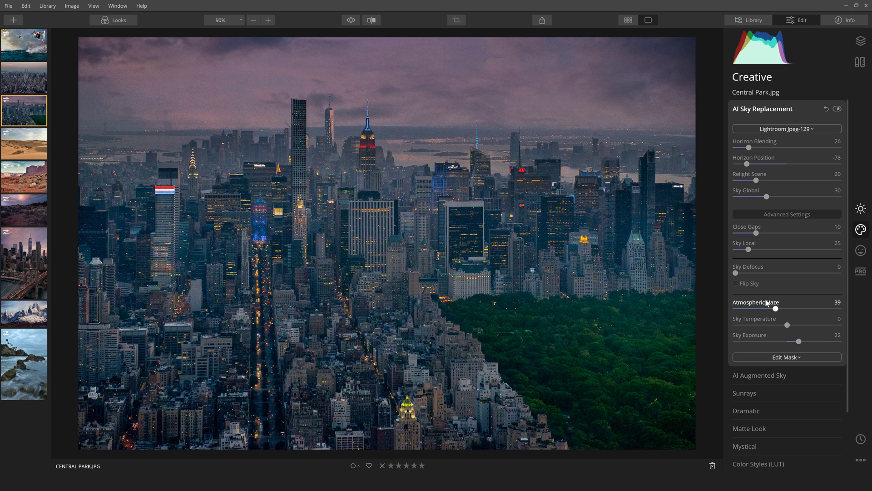
drag(787, 325, 805, 325)
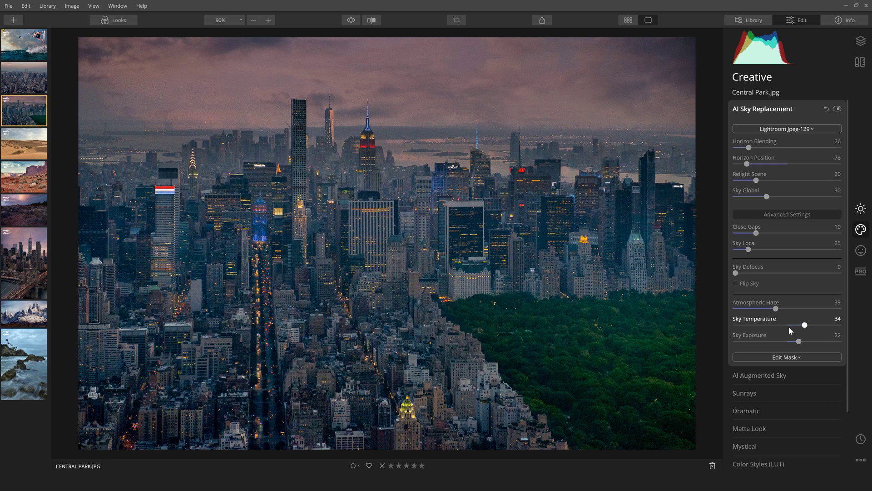
drag(789, 326, 776, 326)
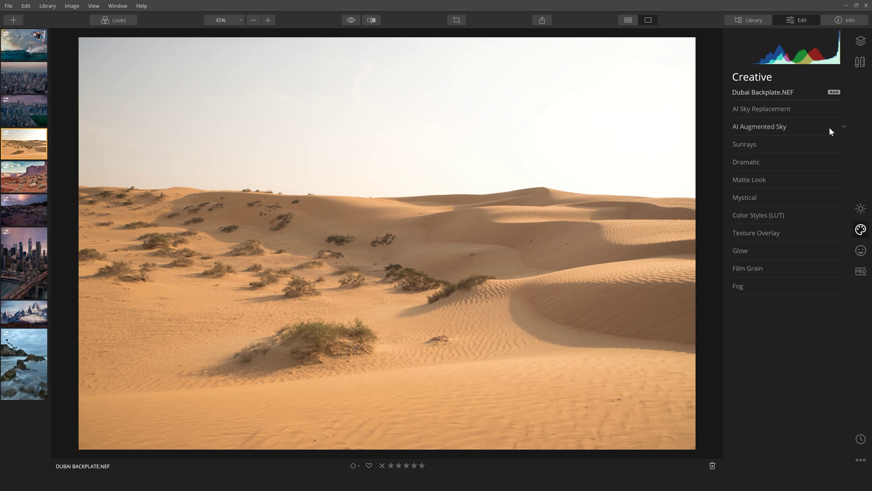
Step: Set AI Sky Enhancer to 100 on Dubai Backplate.NEF under Essentials > AI Enhance
click(862, 208)
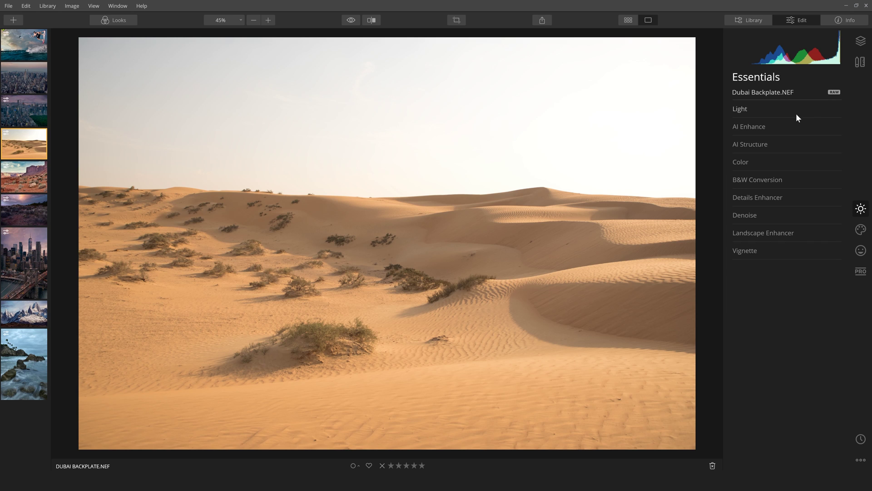
click(750, 129)
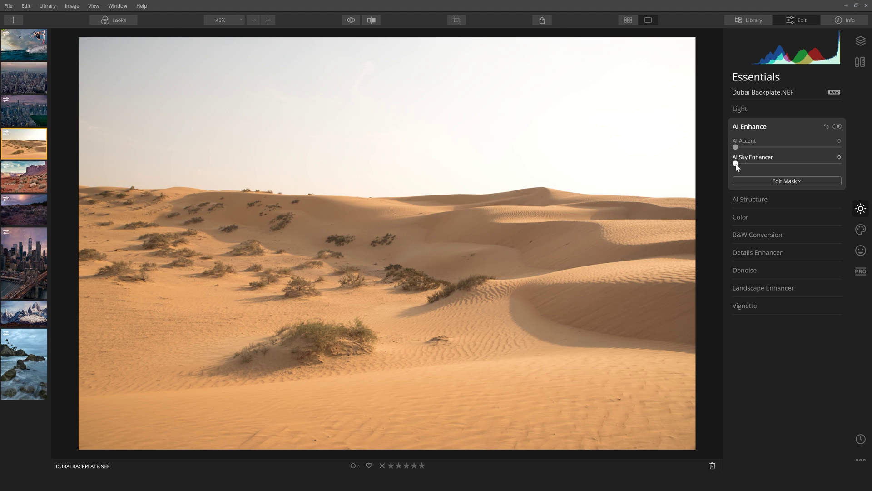
drag(736, 163, 828, 164)
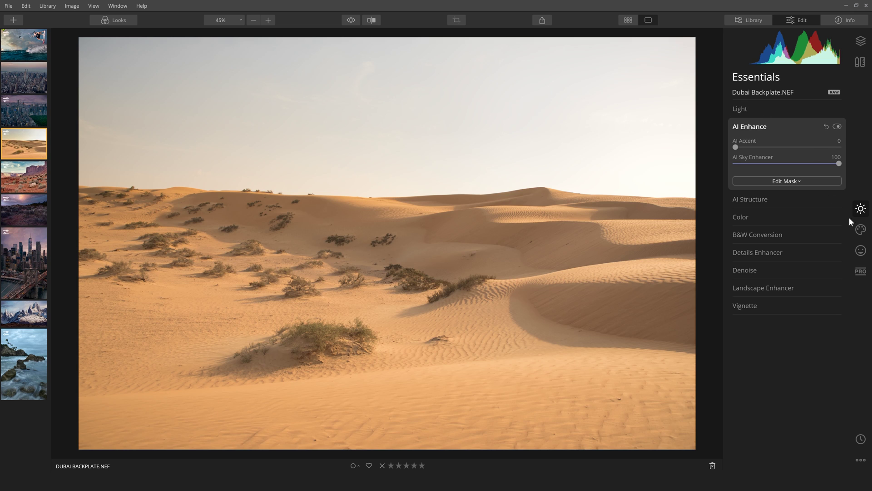
Step: Enable AI Sky Replacement on the Dubai desert photo from the Creative tools
click(861, 230)
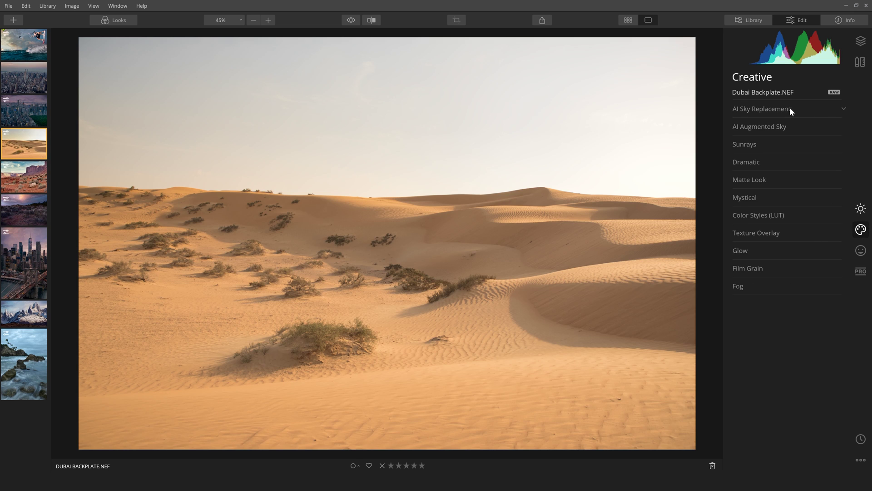
click(790, 111)
click(838, 109)
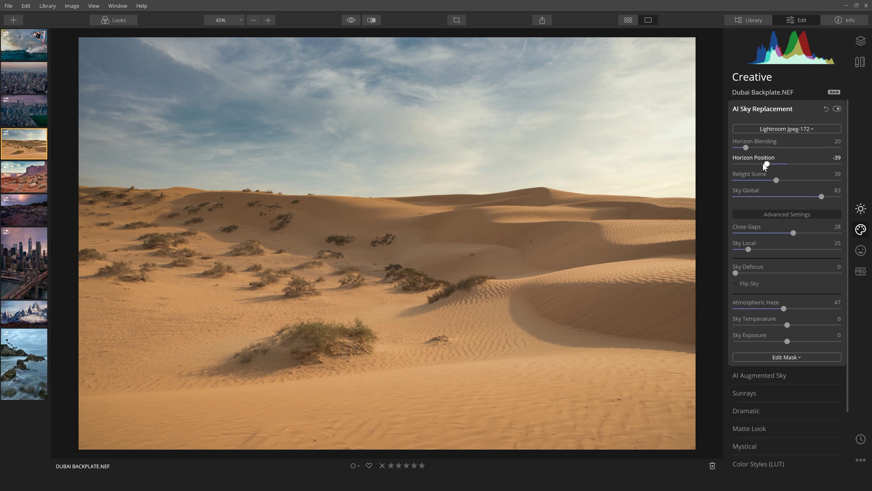
Step: Try Flip Sky, then settle Horizon Position at -42 so no sea shows
drag(772, 163, 800, 164)
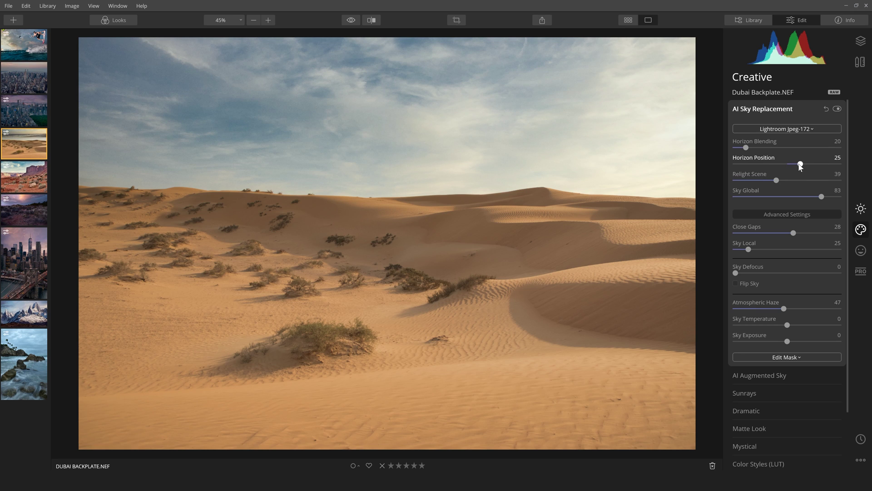
drag(800, 164, 783, 164)
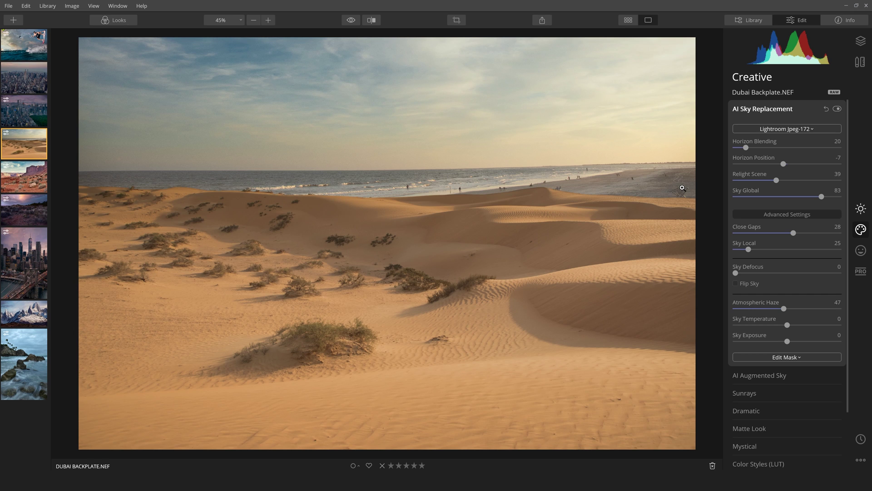
click(735, 284)
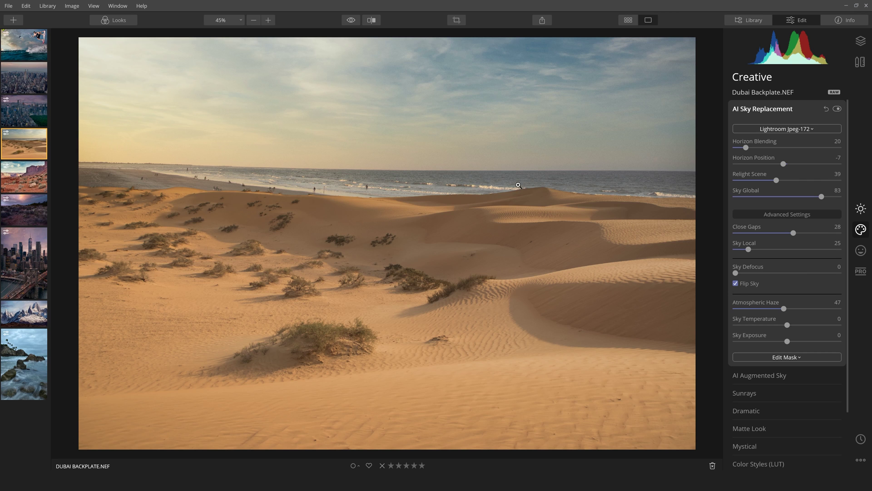
click(736, 283)
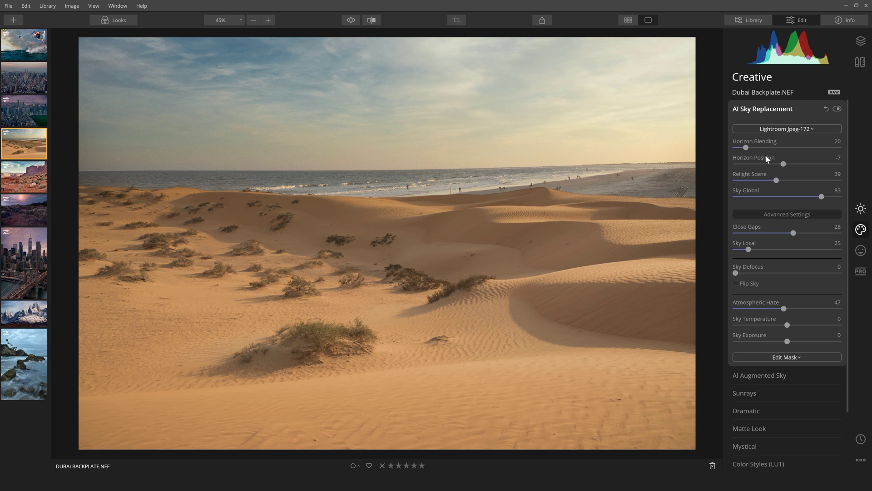
mouse_move(778, 164)
mouse_down()
mouse_move(759, 167)
mouse_move(765, 165)
mouse_up()
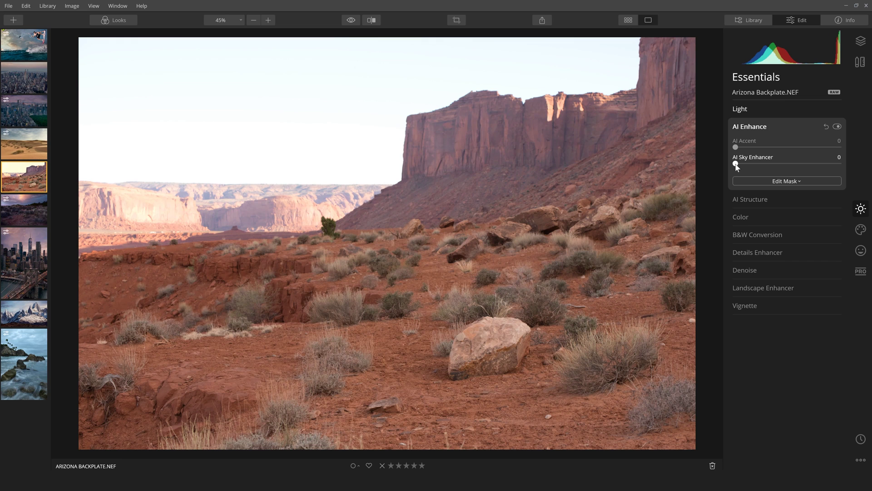
Step: Set AI Sky Enhancer to 100 and AI Accent to 64 on Arizona Backplate.NEF
drag(736, 164, 841, 164)
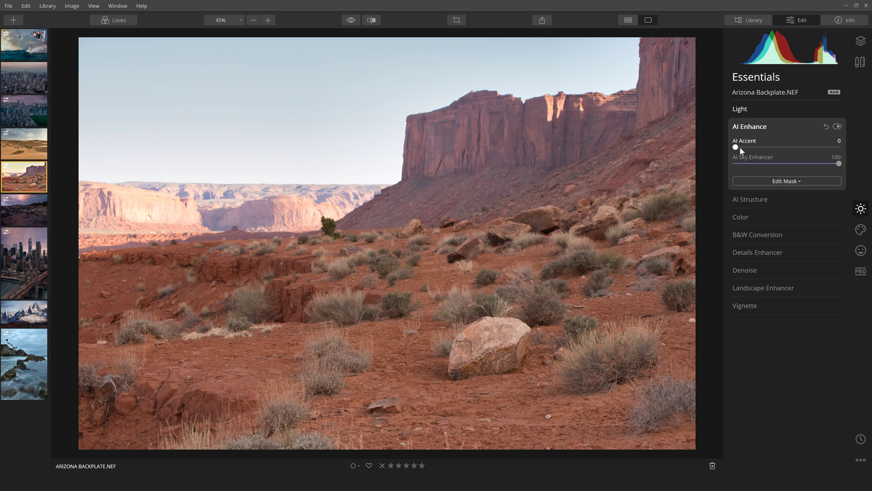
drag(739, 146, 794, 149)
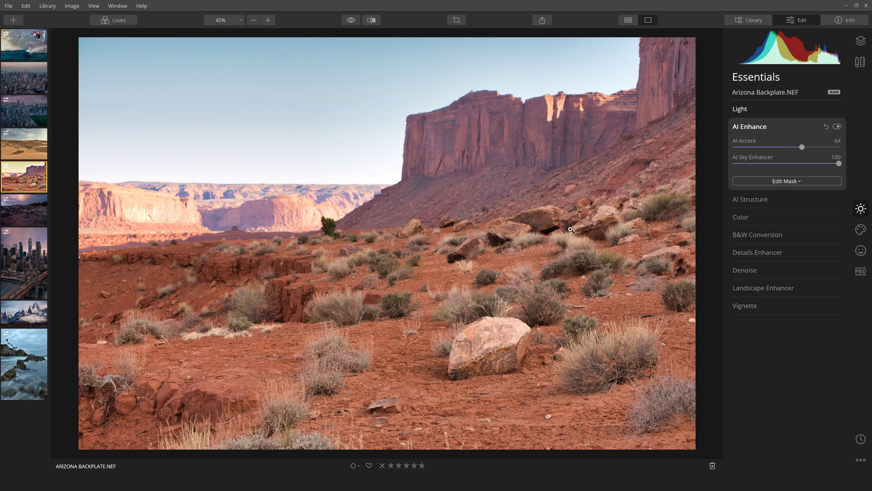
Step: In AI Sky Replacement, load the custom Lightroom Jpeg-38 image as the Arizona photo's new sky
click(861, 231)
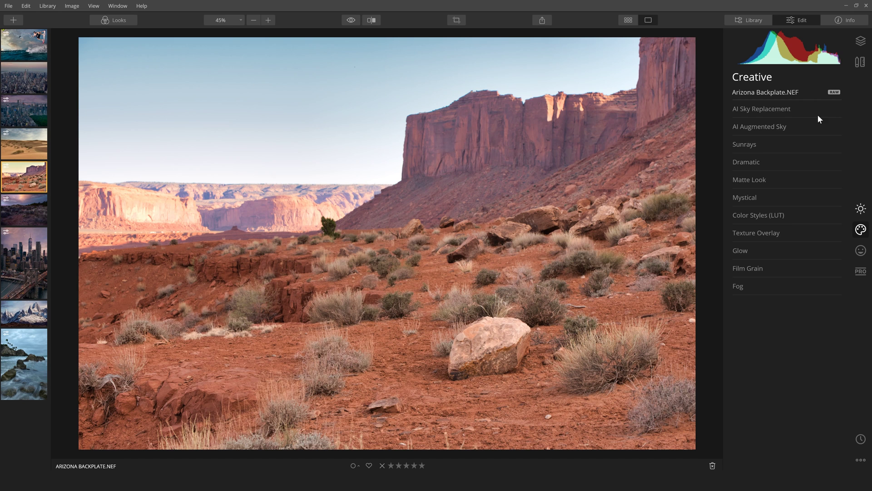
click(782, 114)
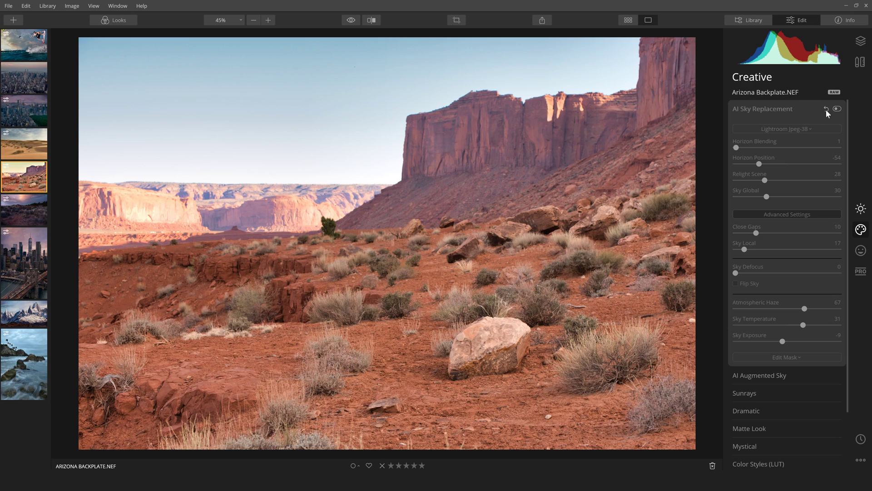
click(790, 129)
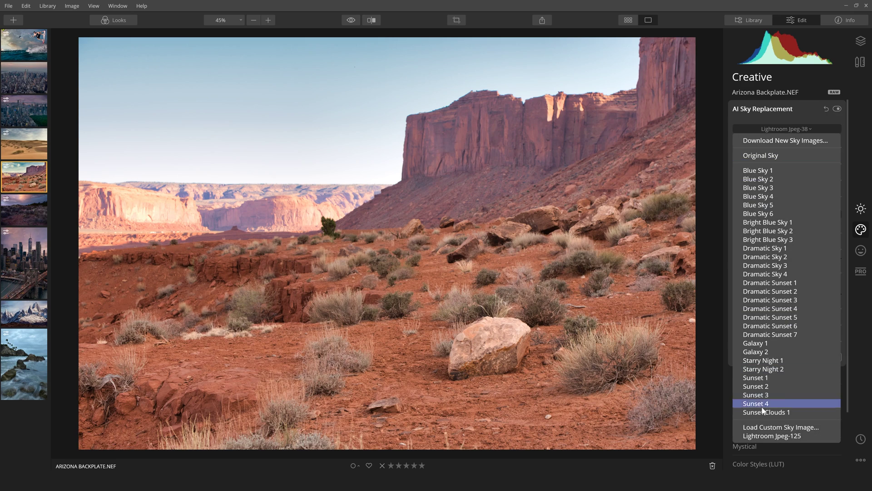
click(772, 427)
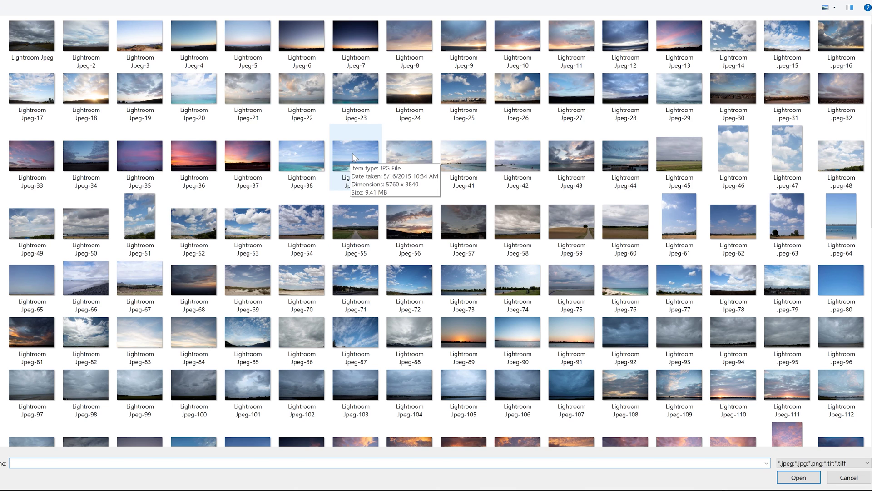
click(311, 159)
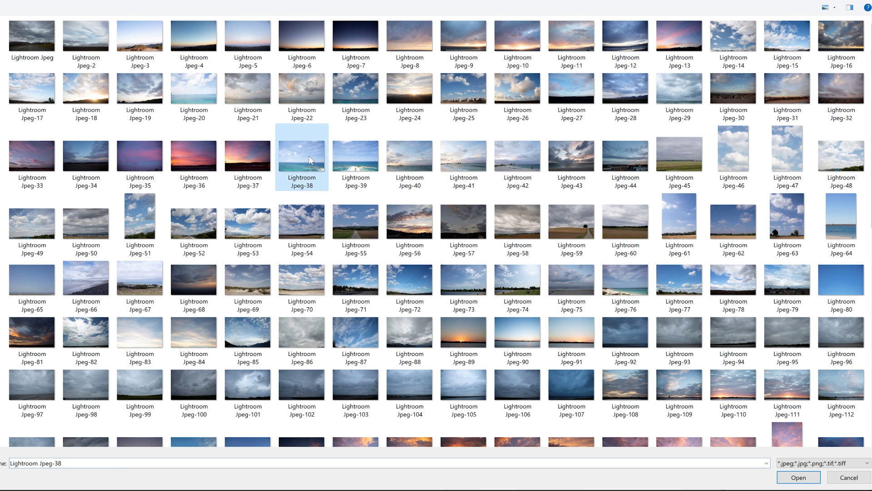
click(810, 477)
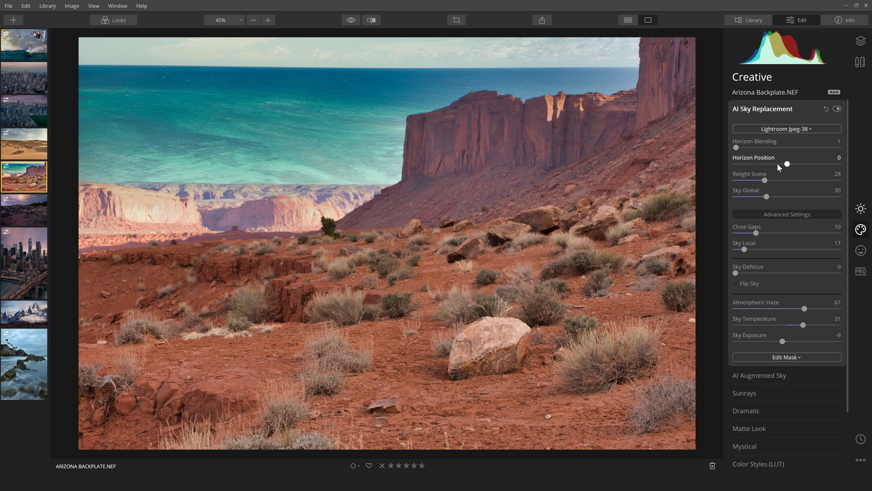
Step: Lower the sky's Horizon Position to -50 so clouds replace the sea above the cliffs
drag(778, 164, 767, 165)
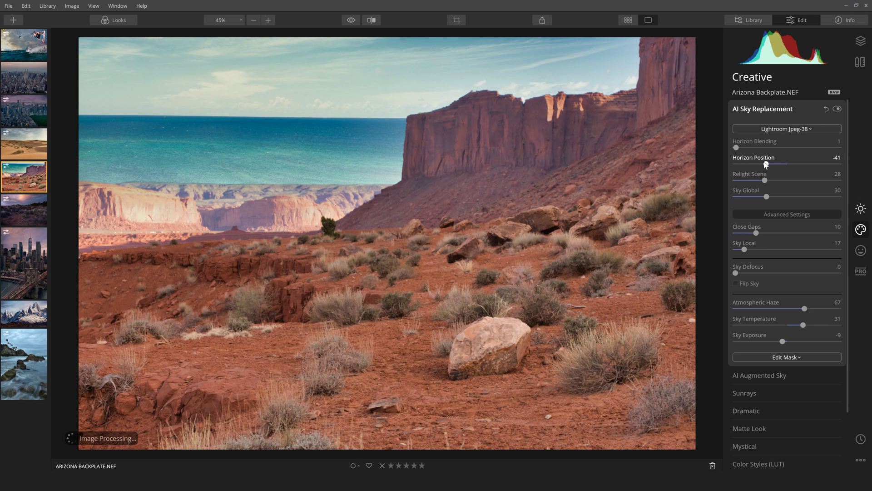
drag(766, 165, 762, 165)
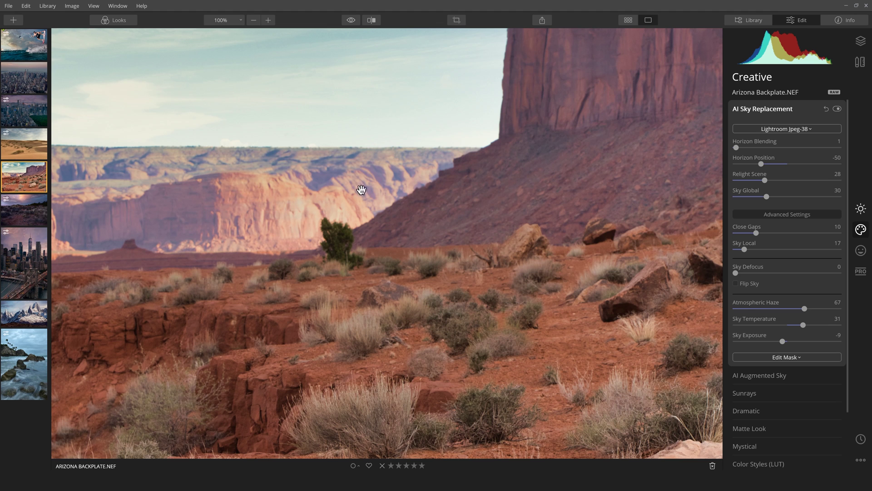
Step: Fit the photo in view and settle Sky Defocus at a subtle 10 after trying a strong blur
key(ctrl+0)
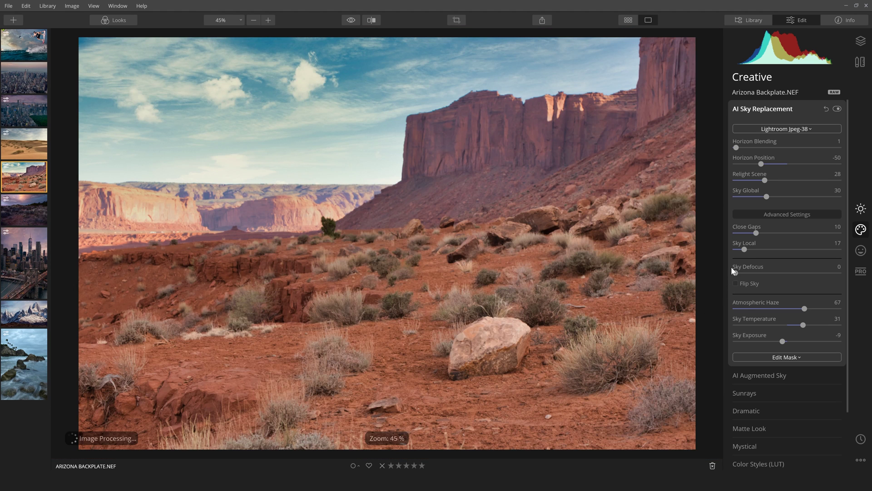
drag(742, 274, 751, 276)
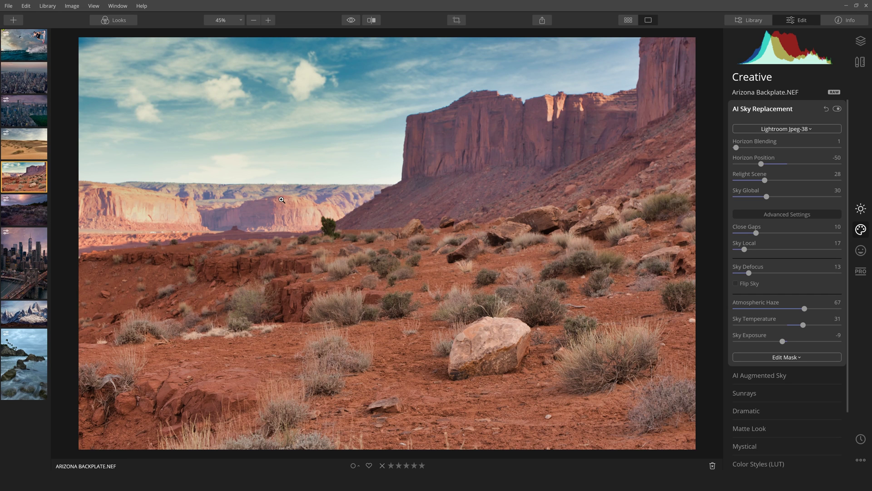
drag(749, 273, 819, 277)
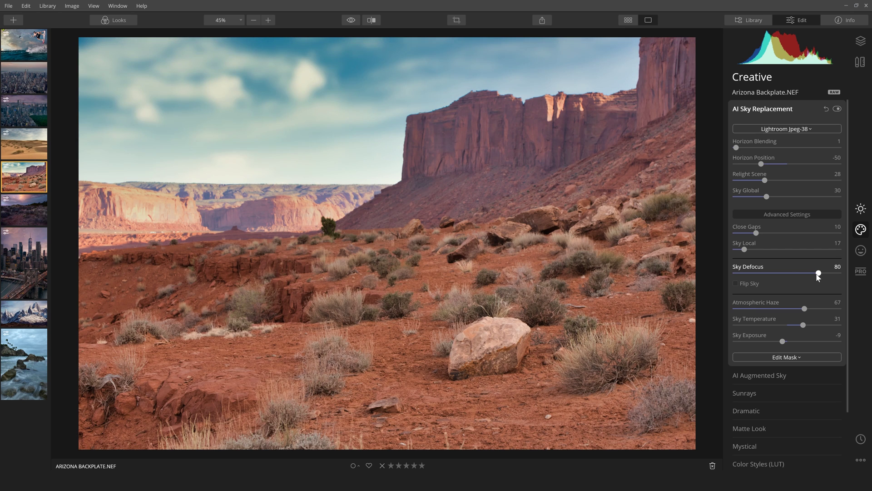
drag(757, 273, 747, 273)
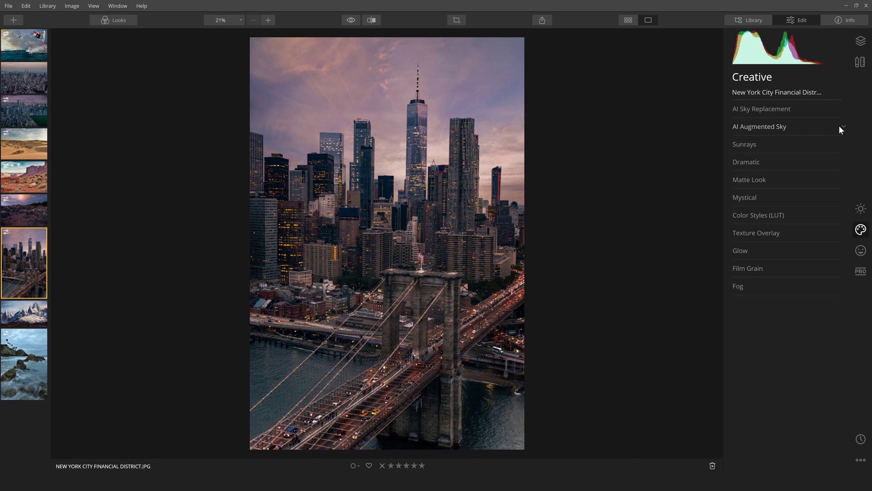
Step: Add the Fireworks 2 object in AI Augmented Sky and inspect it at full size
click(799, 127)
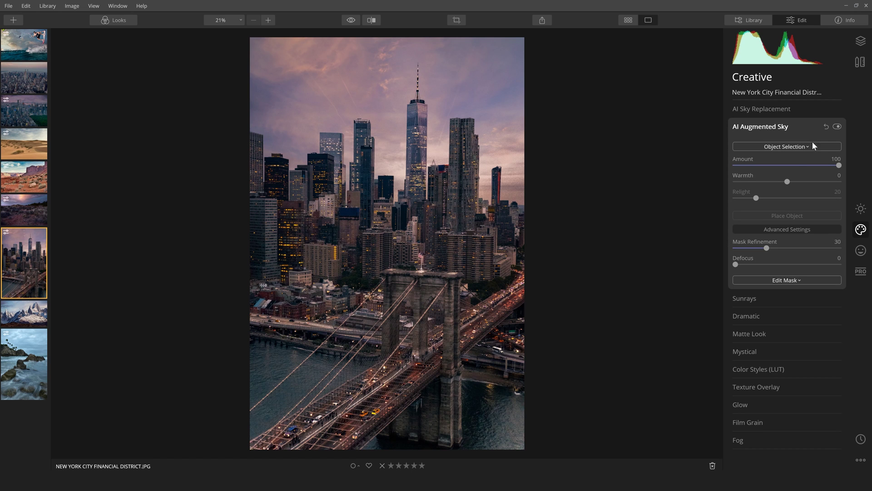
click(795, 146)
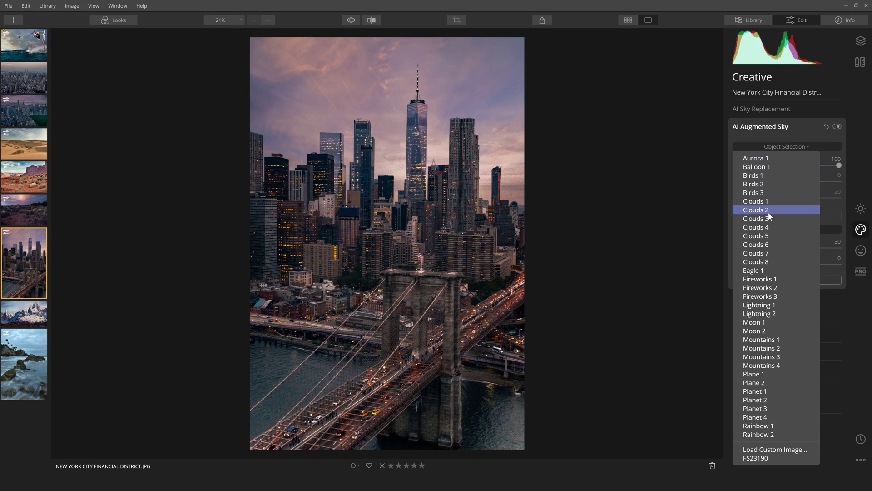
click(764, 287)
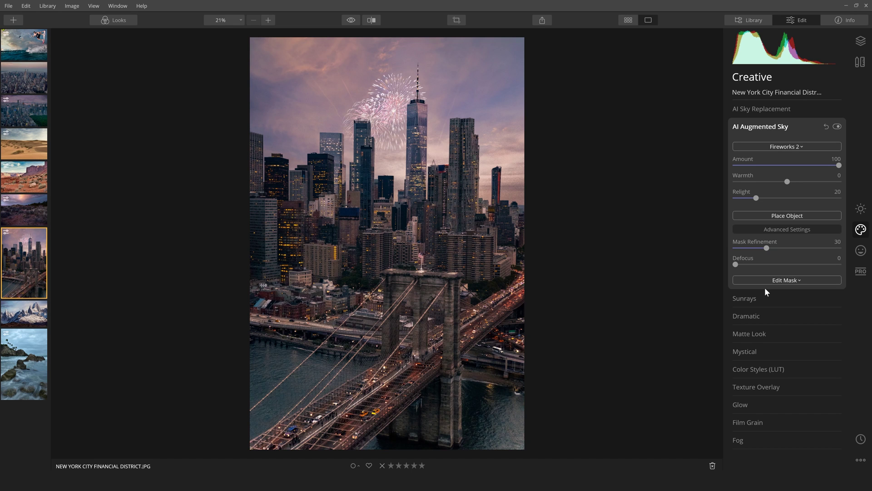
click(523, 90)
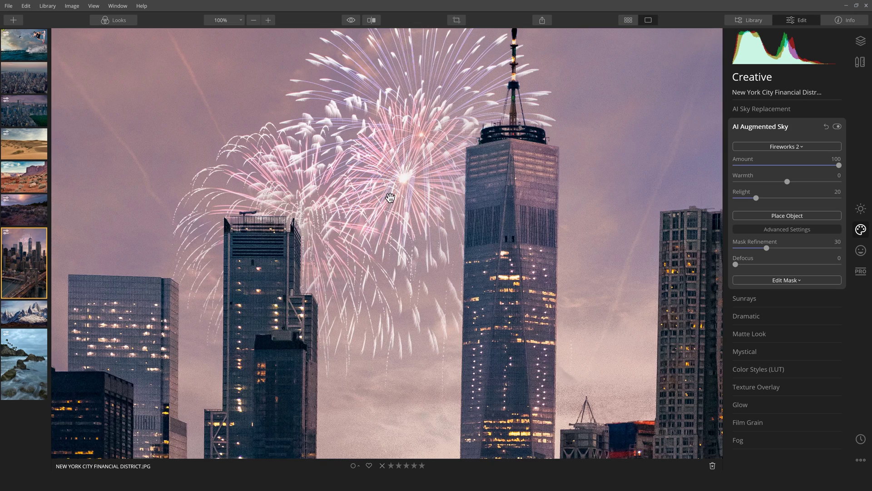
drag(390, 198, 360, 222)
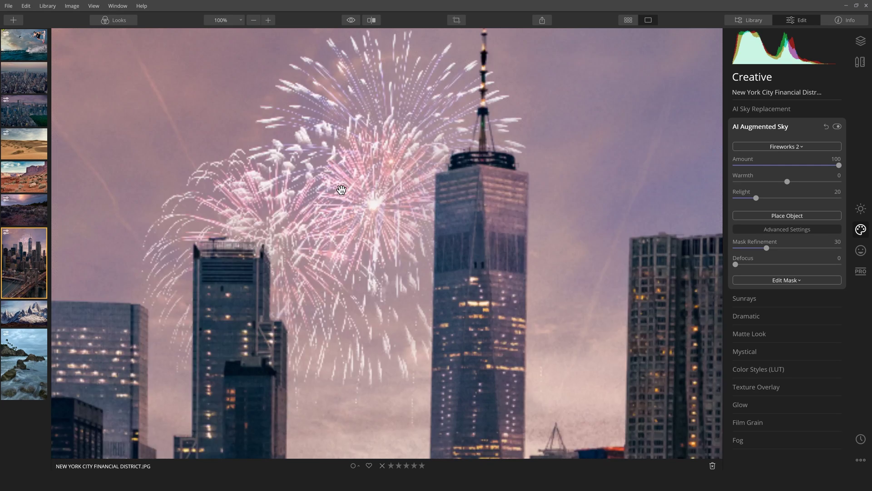
click(341, 190)
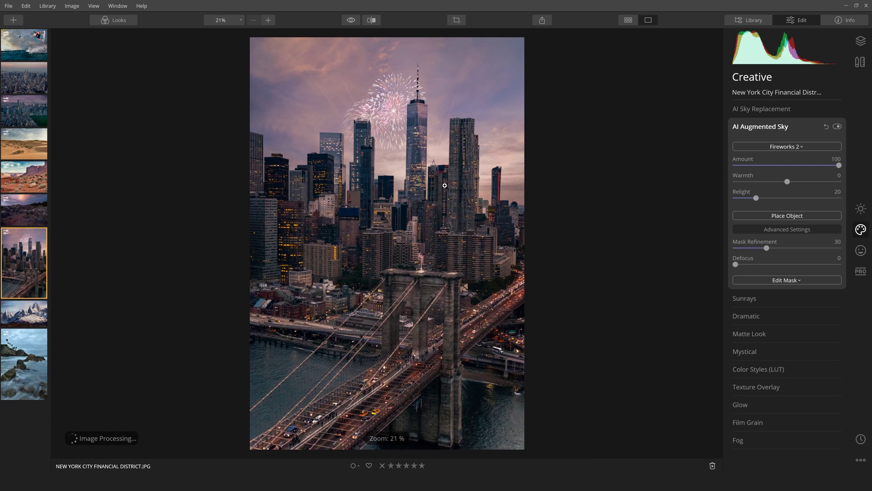
Step: Reposition the fireworks just left of the tallest tower, slightly higher in the sky
click(790, 215)
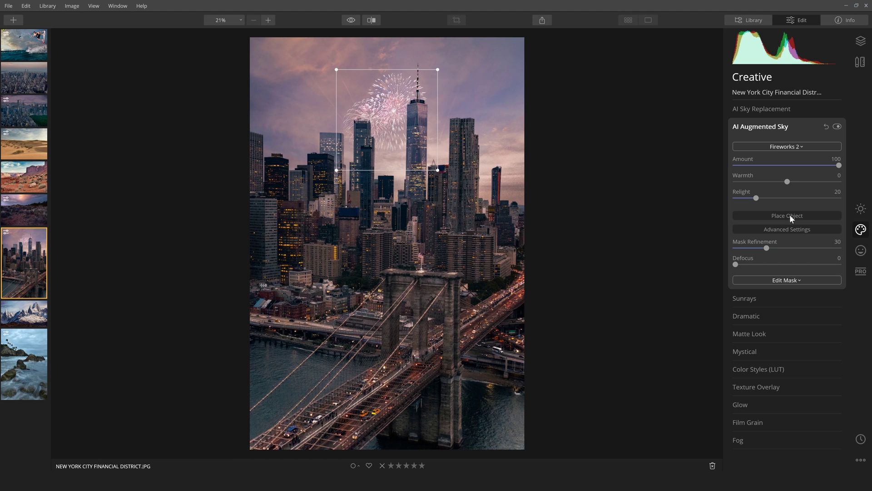
drag(392, 117, 322, 126)
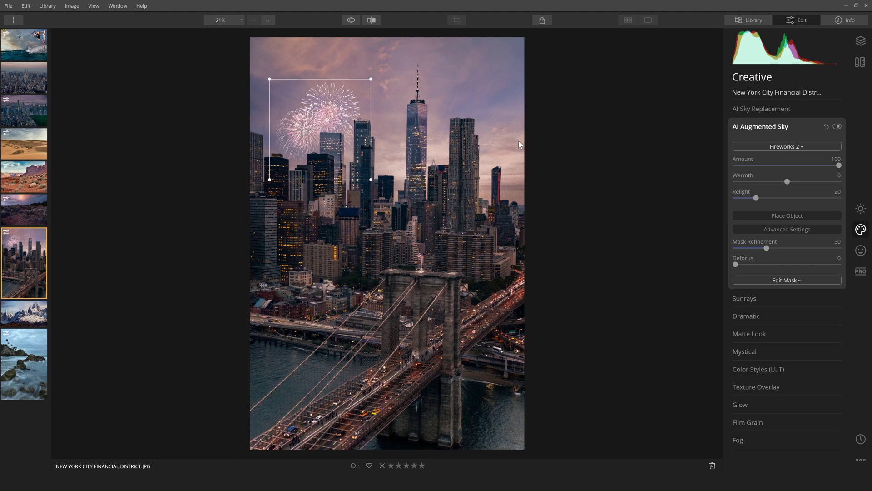
drag(343, 134, 455, 129)
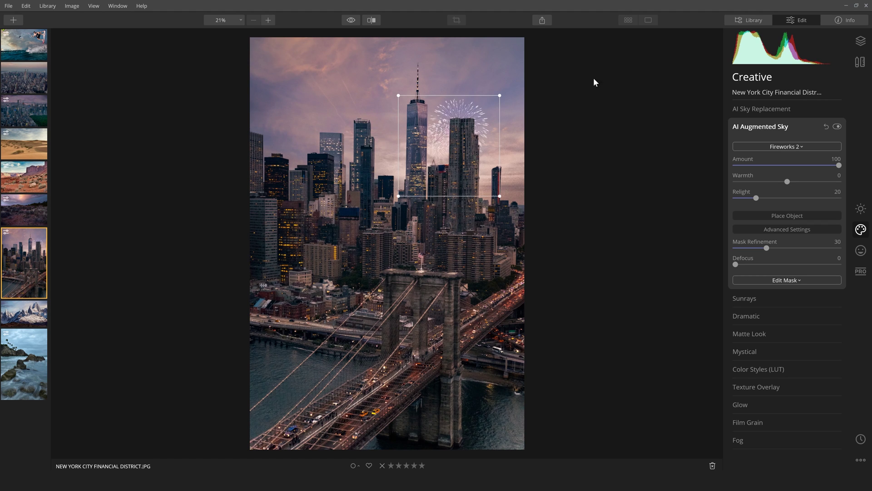
drag(456, 127, 571, 80)
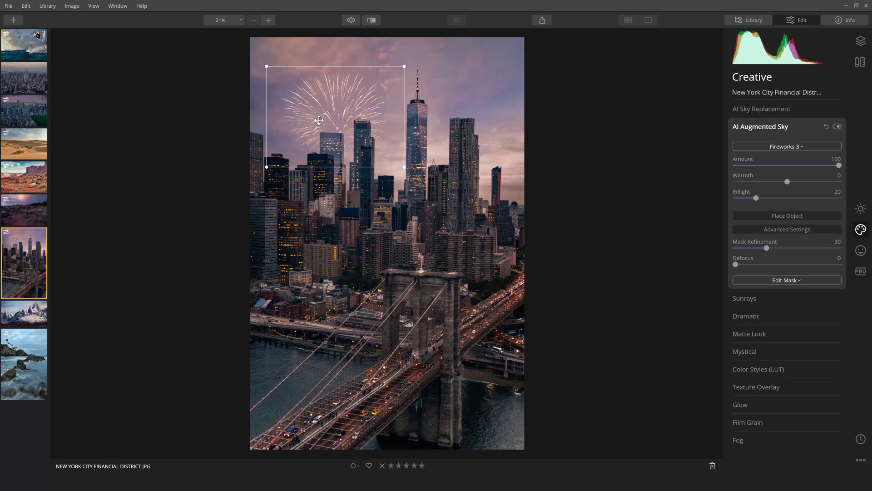
click(814, 147)
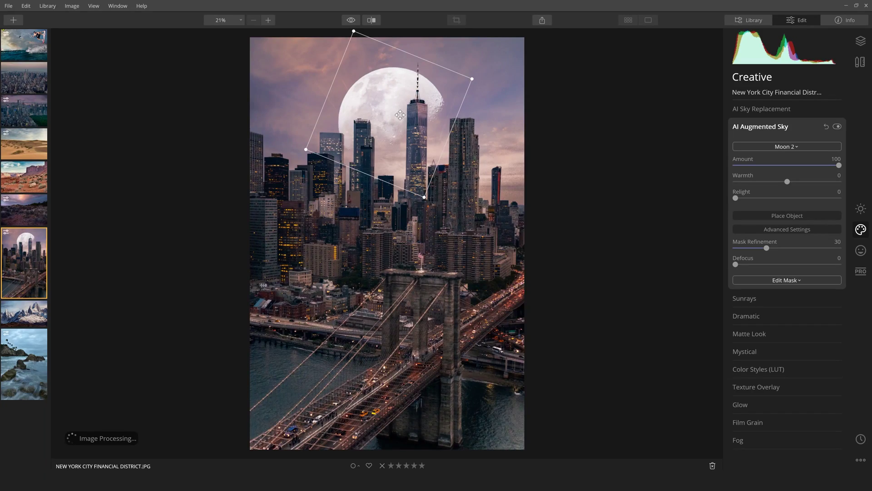
Step: Tilt and shift the Moon 2 moon up and right behind the tallest tower
drag(401, 116, 407, 131)
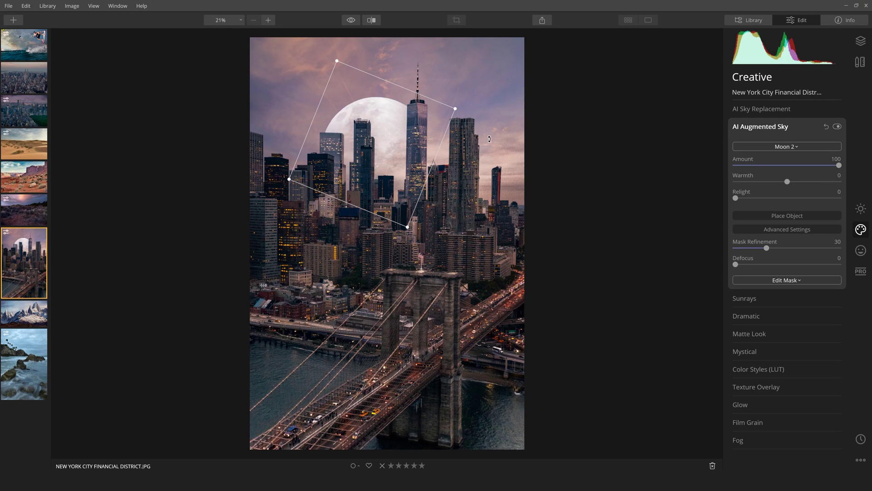
drag(418, 118, 432, 96)
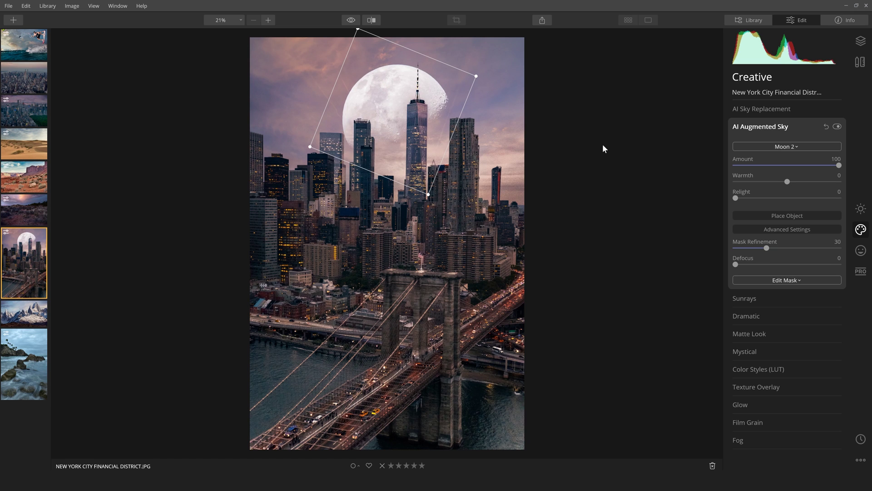
click(790, 146)
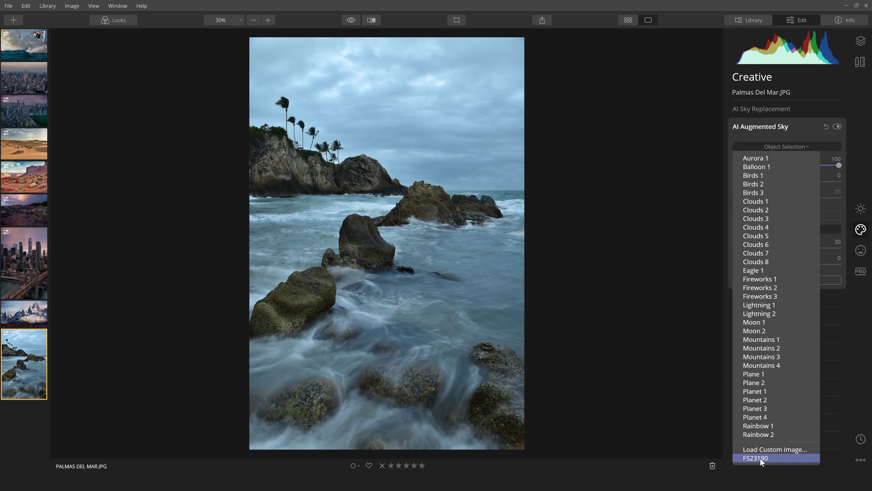
Step: Load FS2_3190 5 from the Bird Photos folder as a custom sky object
click(761, 450)
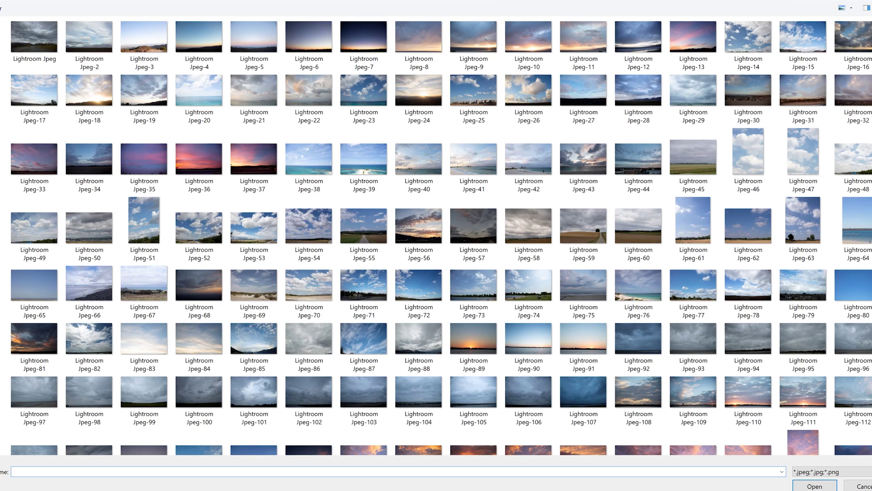
key(alt+Up)
double_click(28, 59)
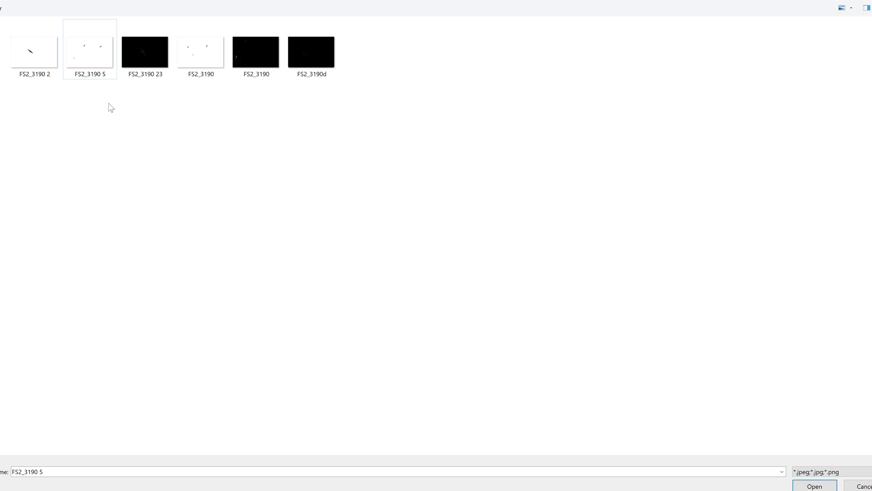
click(813, 486)
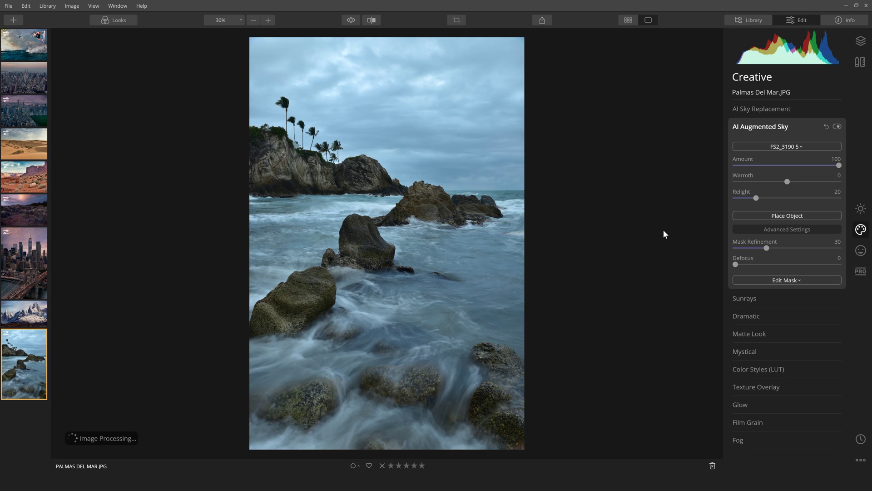
Step: Move and enlarge the birds so they fly over the palm-topped cliff, then confirm placement
click(802, 215)
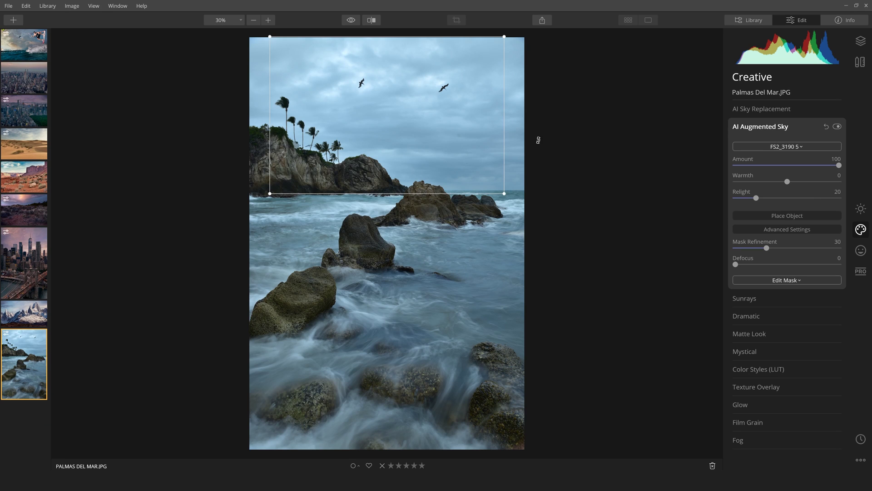
drag(373, 101, 395, 105)
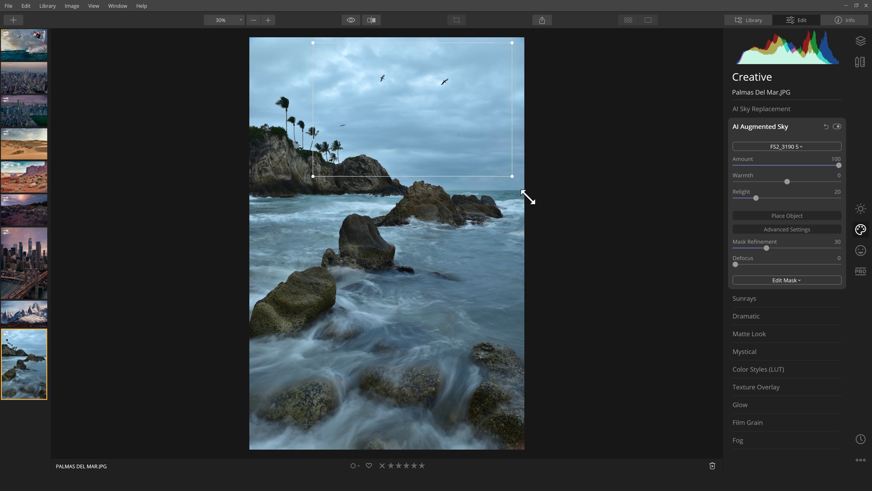
drag(527, 196, 551, 245)
drag(490, 175, 478, 186)
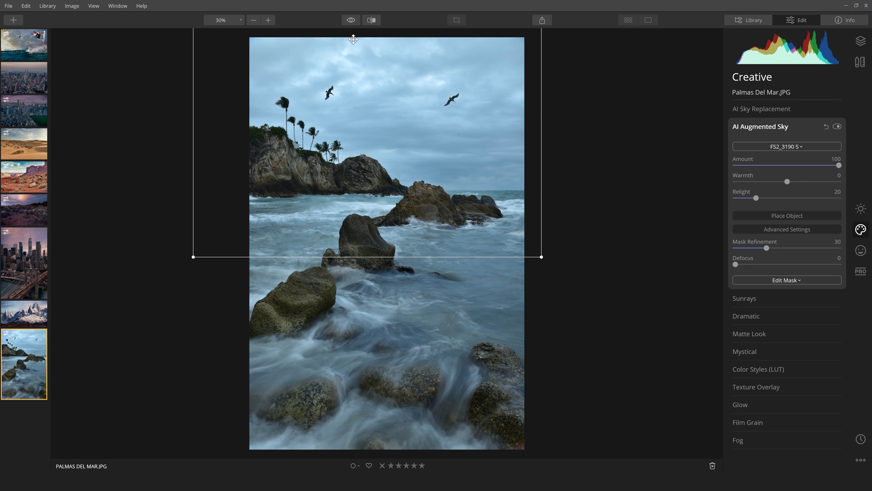
drag(522, 233, 495, 218)
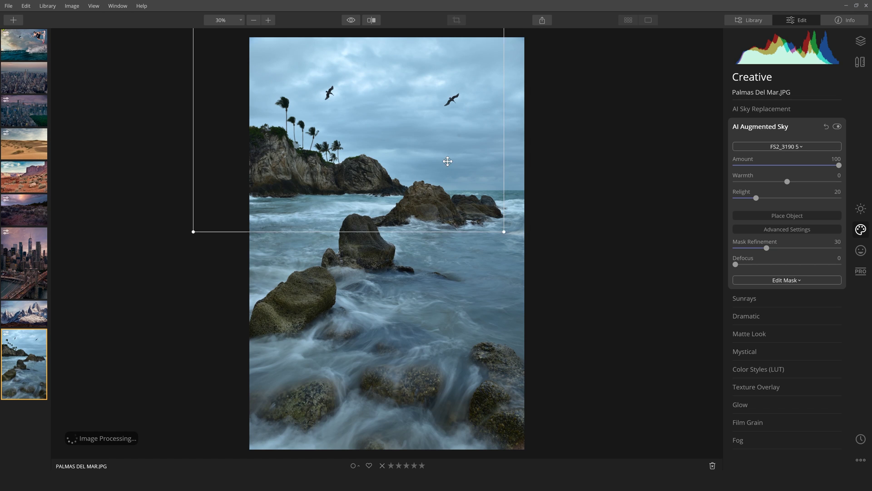
drag(447, 165, 472, 169)
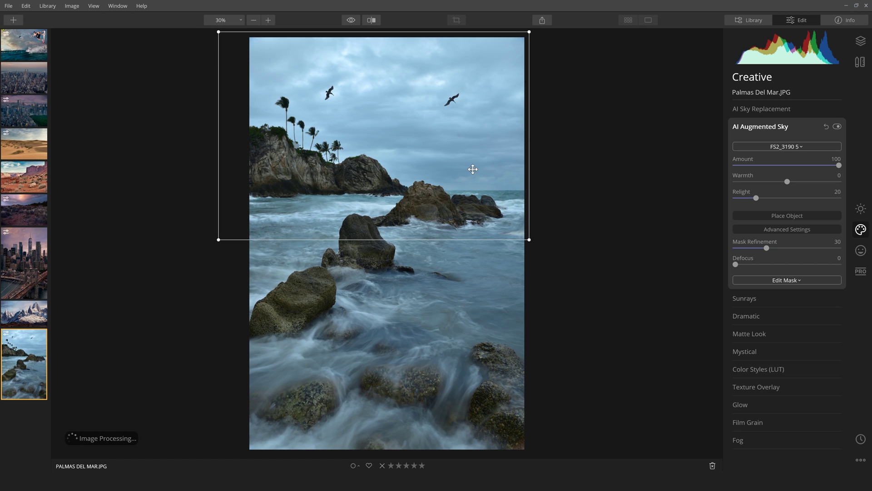
click(660, 195)
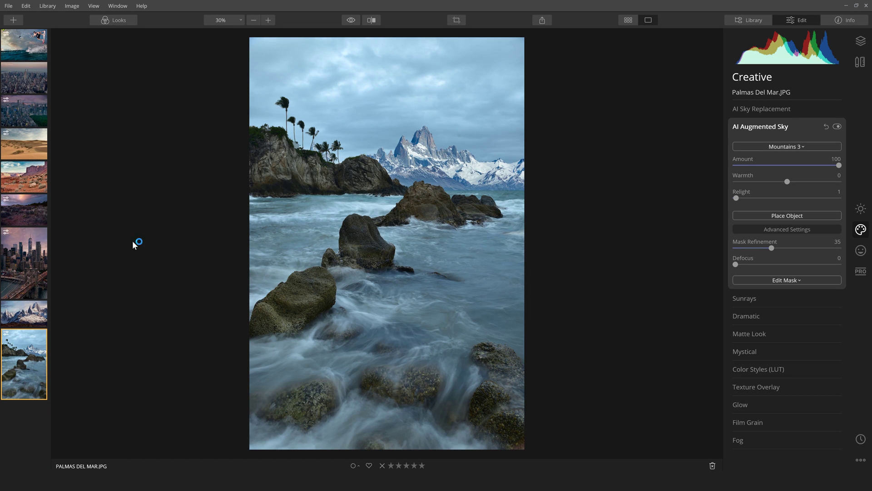
Step: Compare the Mountains 3 result with the Patagonia photo, then return to Palmas Del Mar
click(15, 314)
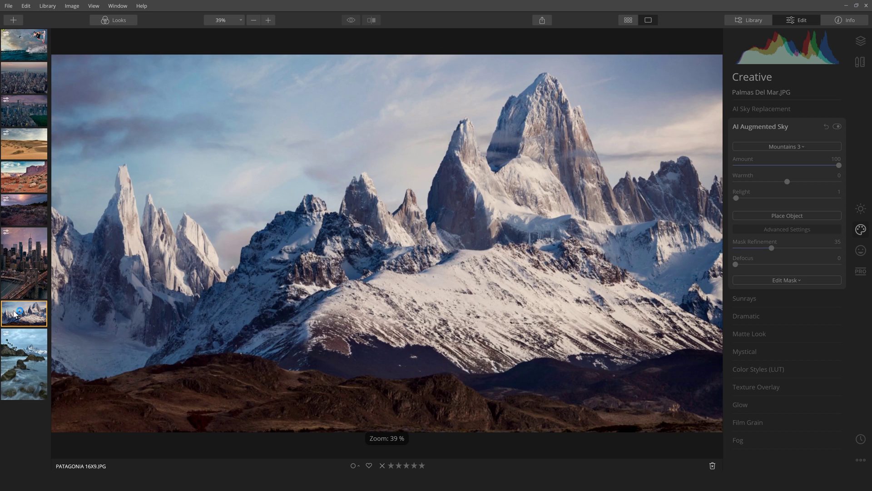
click(33, 356)
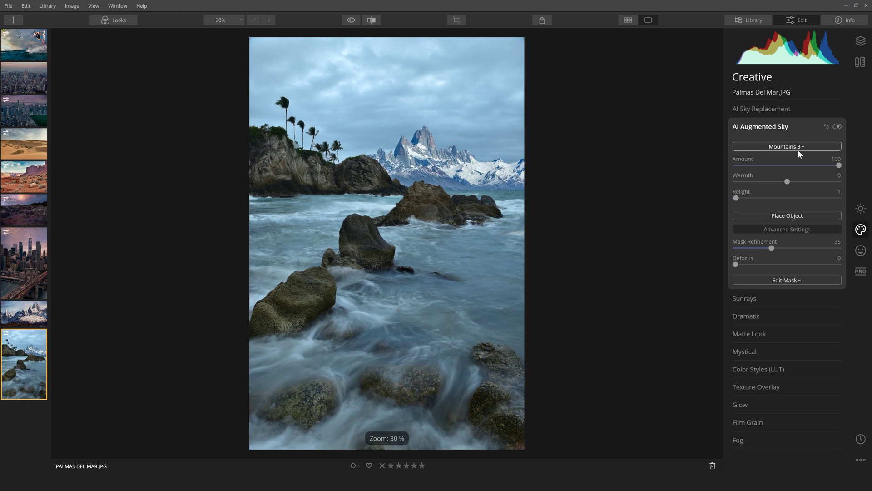
click(778, 147)
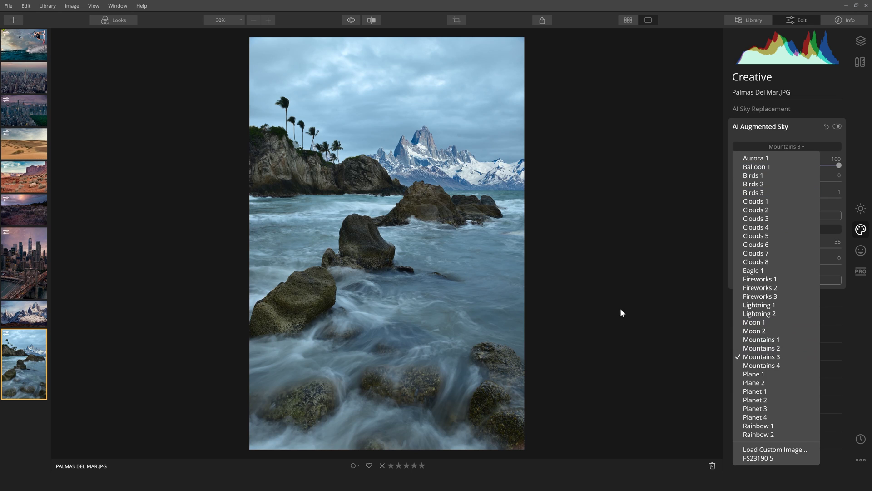